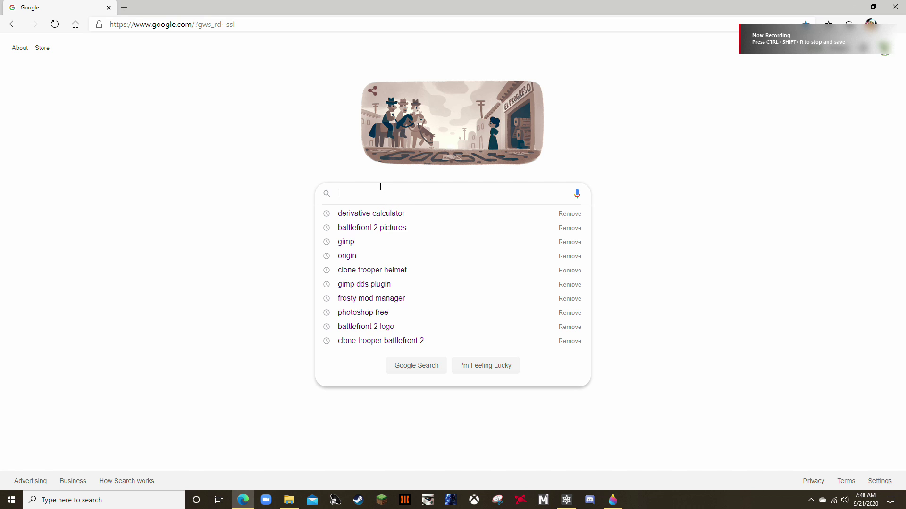
# Search Google for frosty mod manager and open the Frosty Tool Suite downloads page
pyautogui.press('Down')
pyautogui.press('Return')
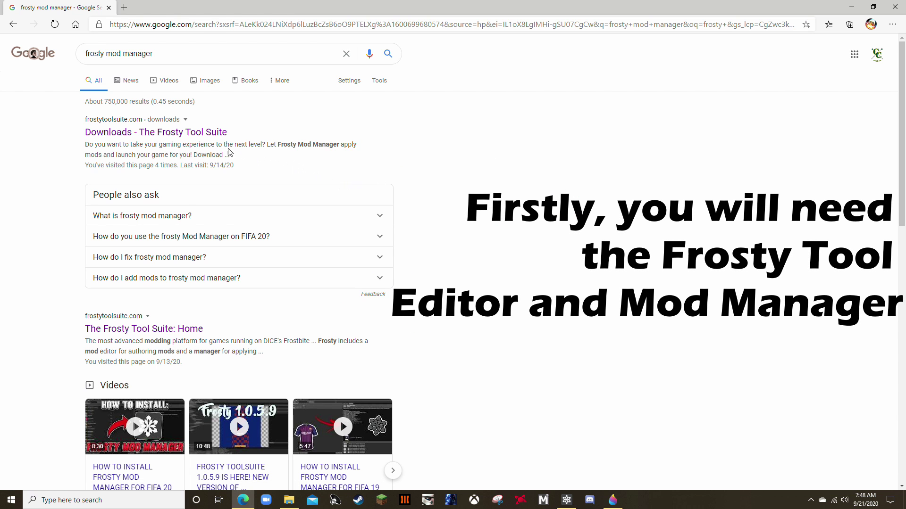
pyautogui.click(166, 134)
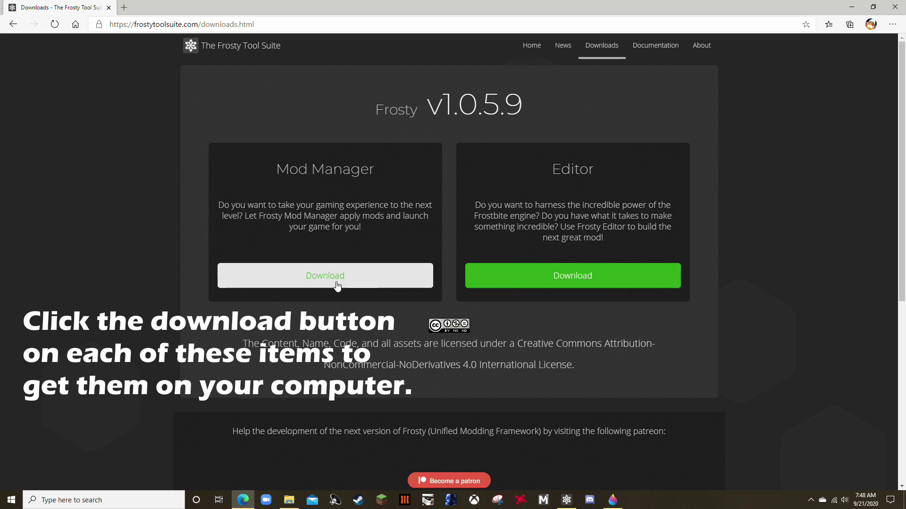
# Download the Frosty Editor v1.0.5.9 archive from the downloads page
pyautogui.click(570, 278)
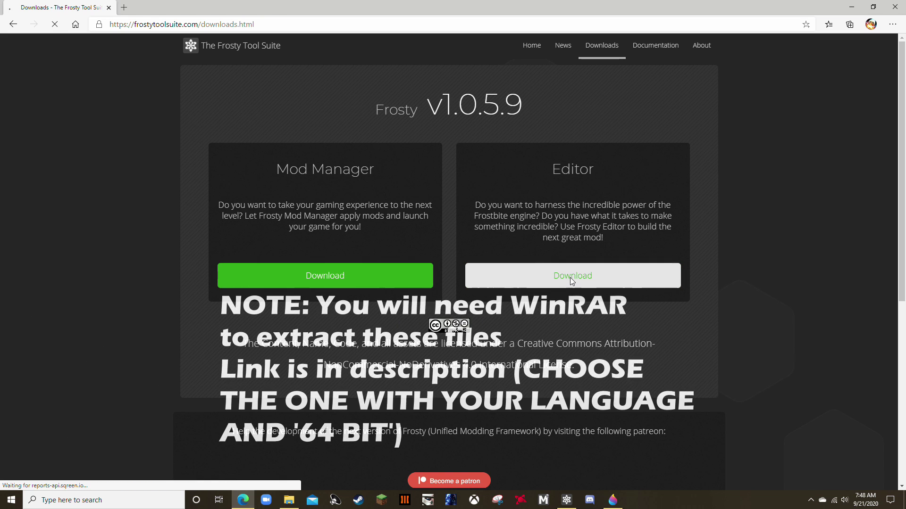
pyautogui.rightClick(570, 278)
pyautogui.click(538, 301)
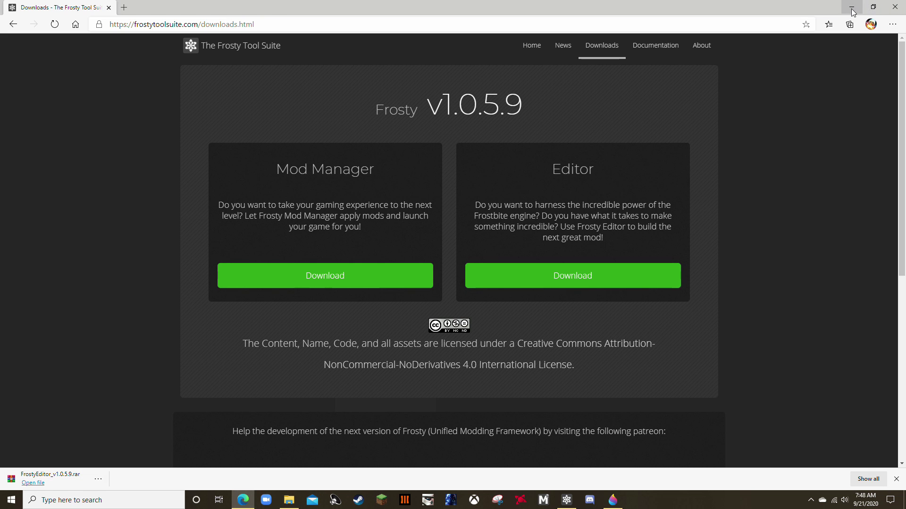
# Extract the FrostyEditor_v1.0.5.9 archive in the Downloads folder into its own FrostyEditor_v1.0.5.9 folder
pyautogui.click(288, 500)
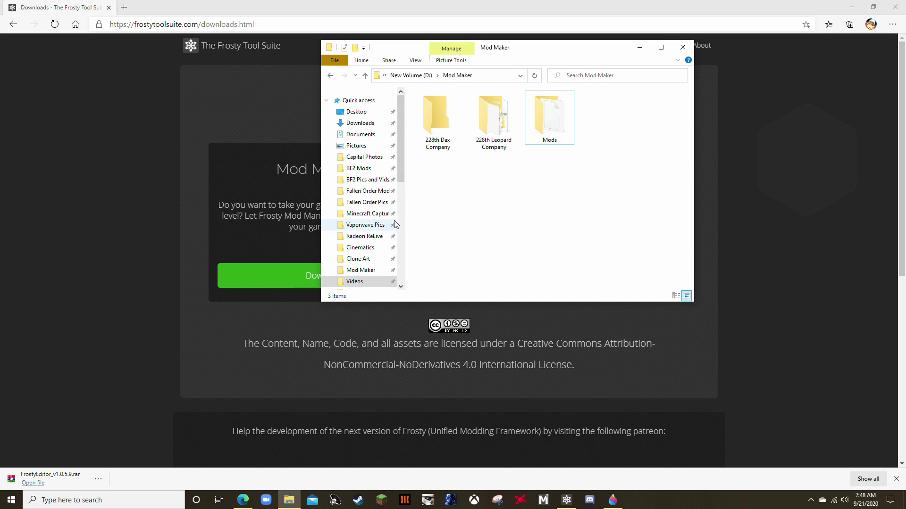
pyautogui.click(359, 123)
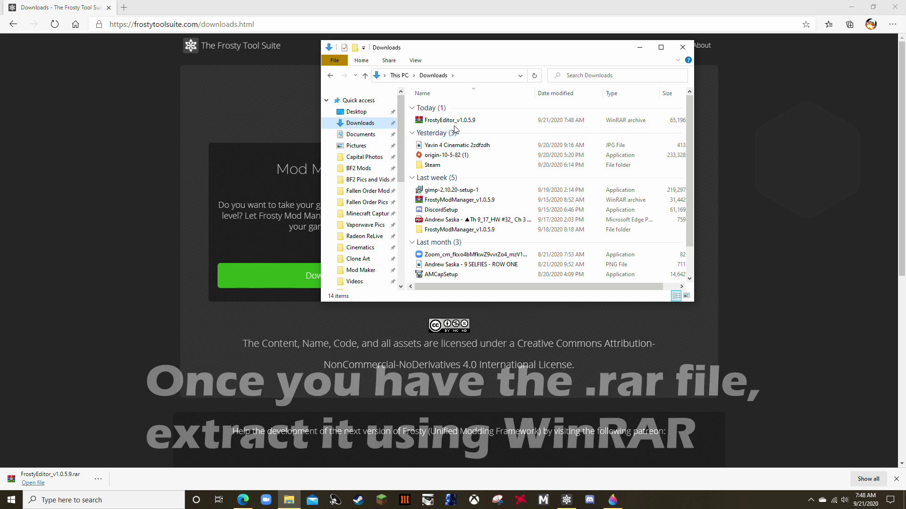
pyautogui.rightClick(454, 122)
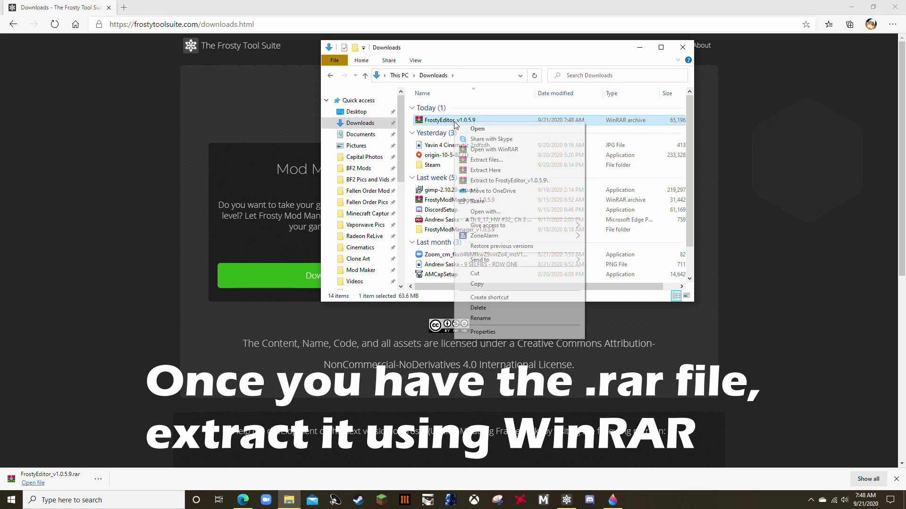
pyautogui.click(490, 180)
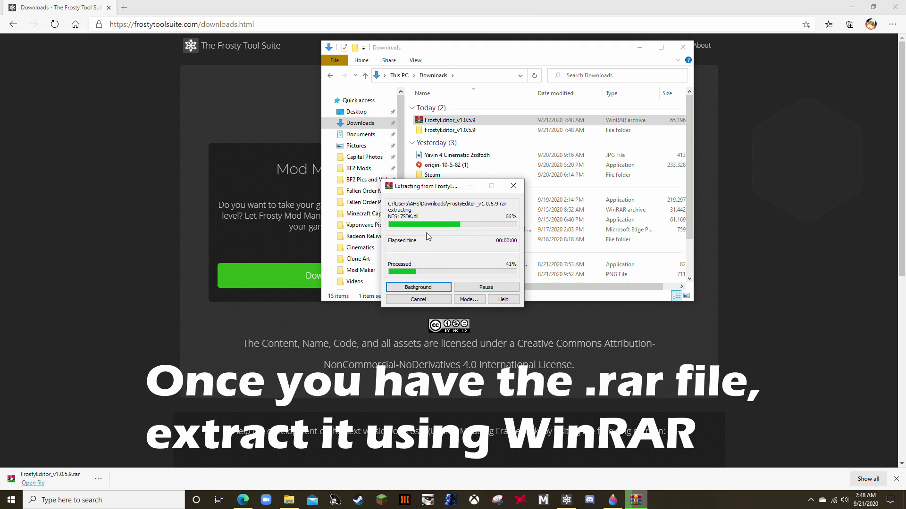
# Open the extracted FrostyEditor_v1.0.5.9 folder and locate the FrostyEditor application
pyautogui.rightClick(467, 133)
pyautogui.click(479, 138)
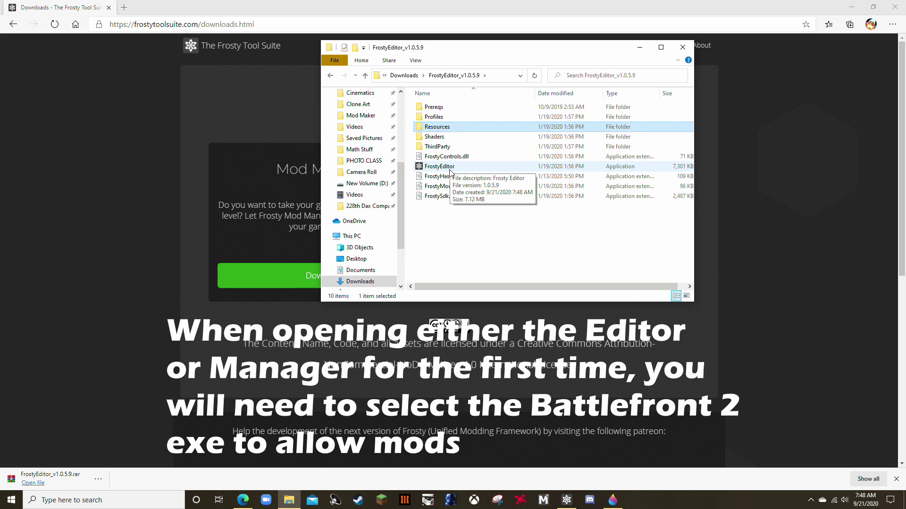
pyautogui.rightClick(450, 172)
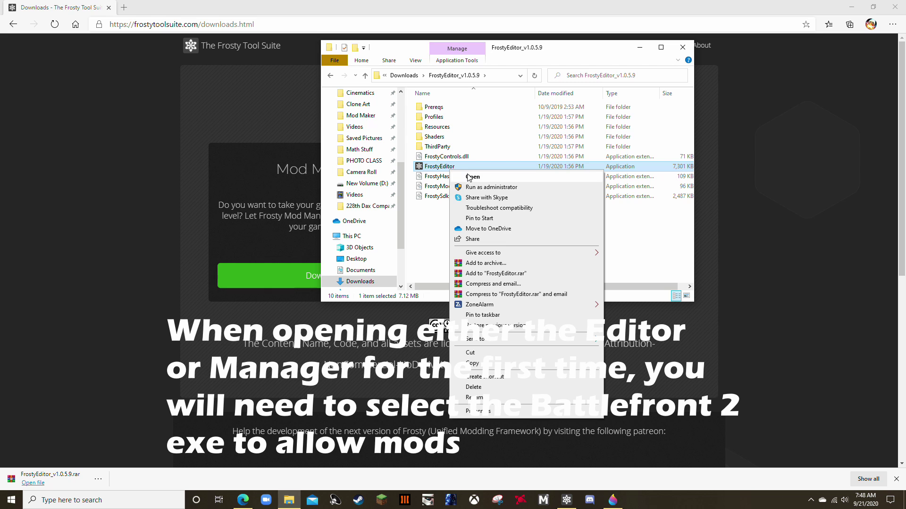
pyautogui.click(422, 235)
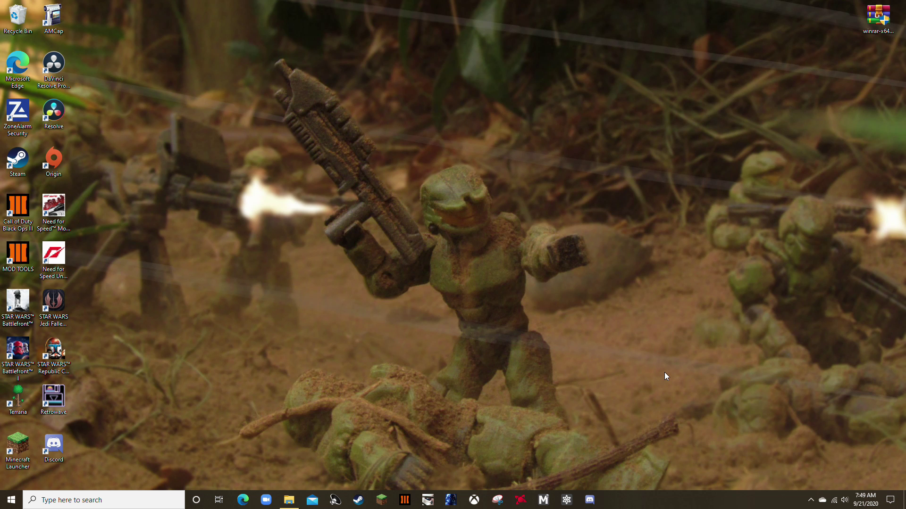
# Launch Frosty Editor to bring up its game configuration selection
pyautogui.click(565, 500)
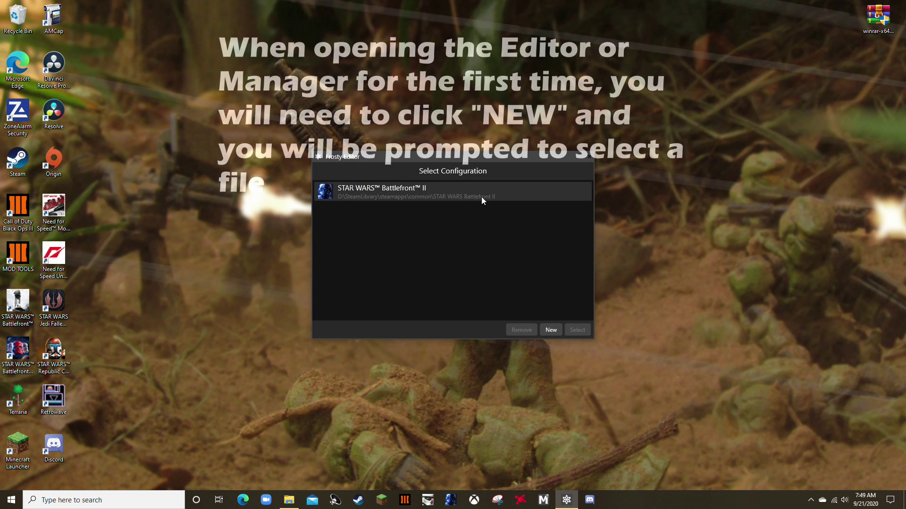
pyautogui.click(421, 198)
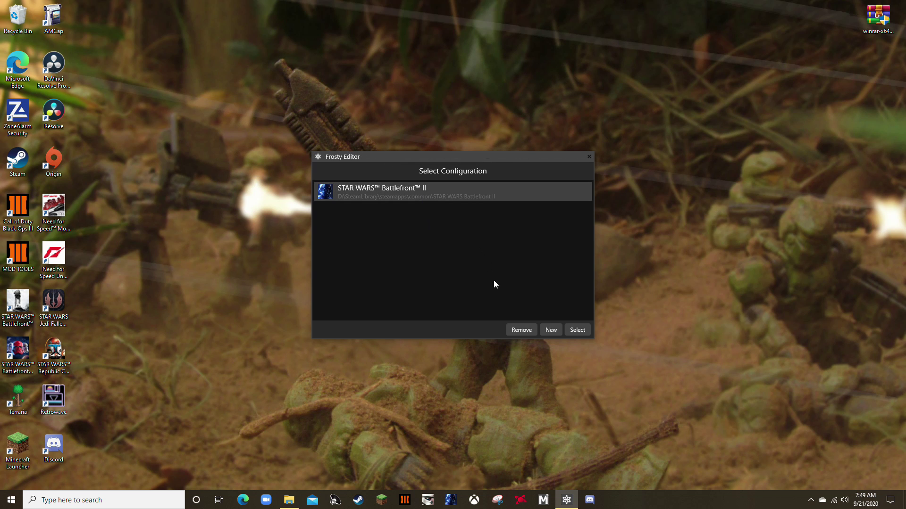
pyautogui.click(589, 157)
pyautogui.click(566, 500)
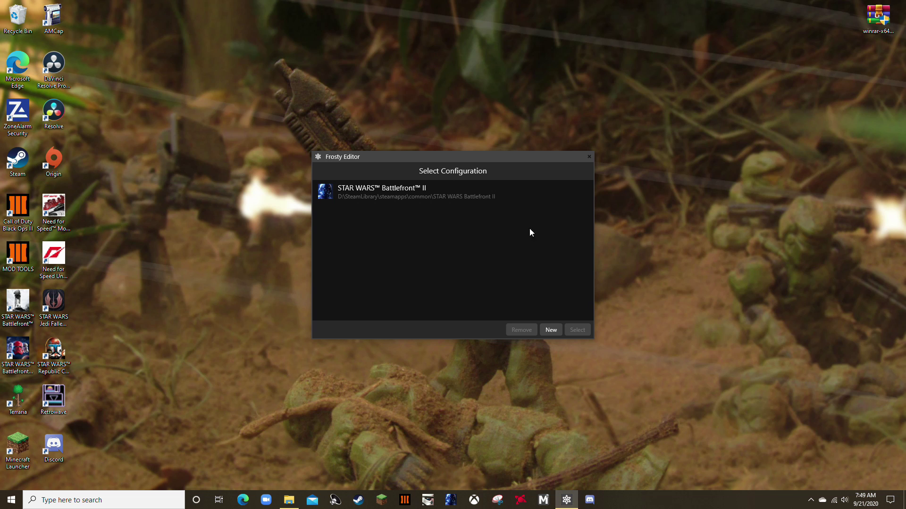
# Start a new configuration, browse for the game executable in SteamLibrary\steamapps\common\STAR WARS Battlefront II on drive D, and cancel without choosing one
pyautogui.click(551, 330)
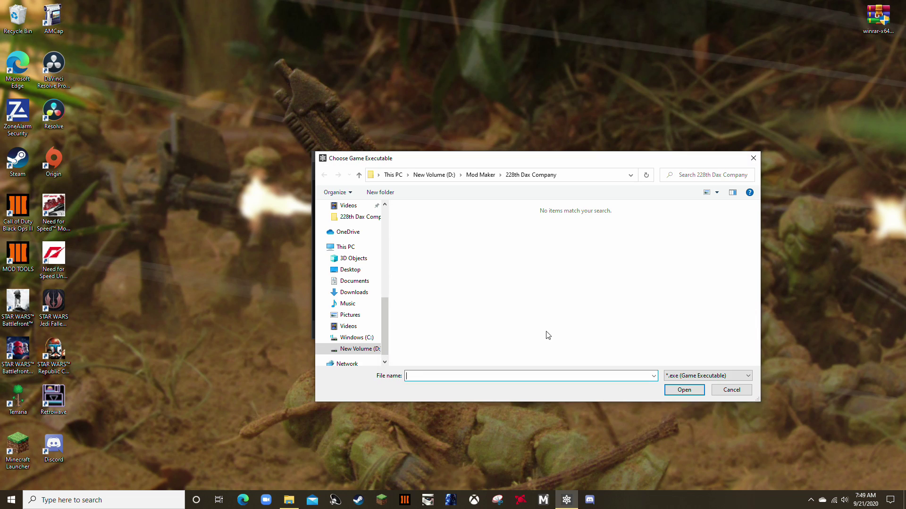
pyautogui.click(356, 348)
pyautogui.scroll(-1, 421, 339)
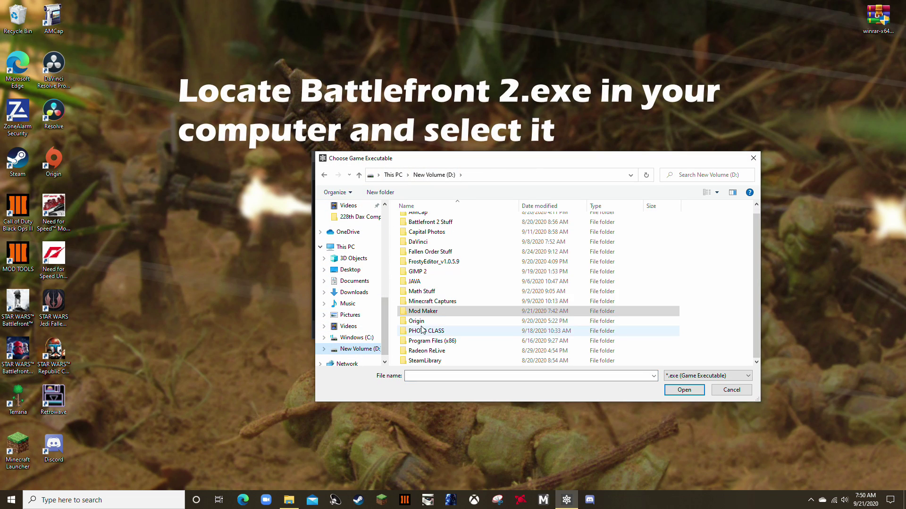
pyautogui.doubleClick(425, 361)
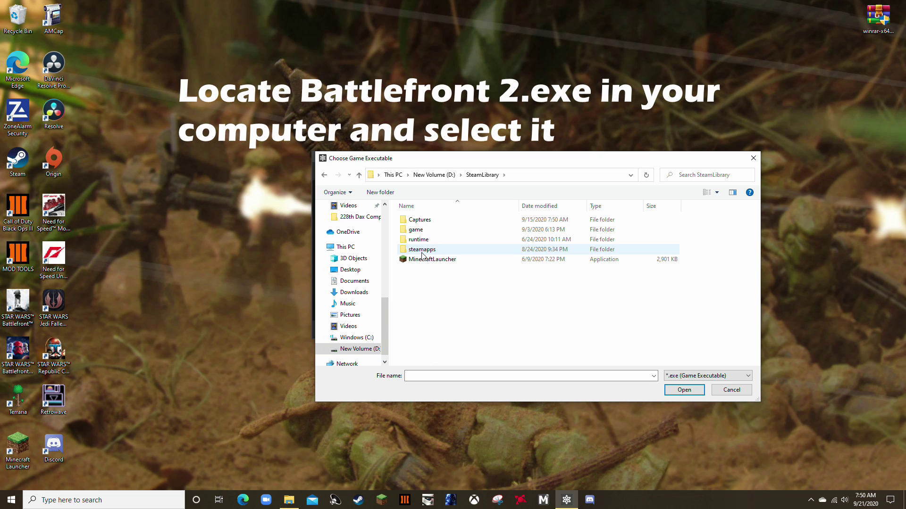
pyautogui.doubleClick(423, 251)
pyautogui.doubleClick(425, 220)
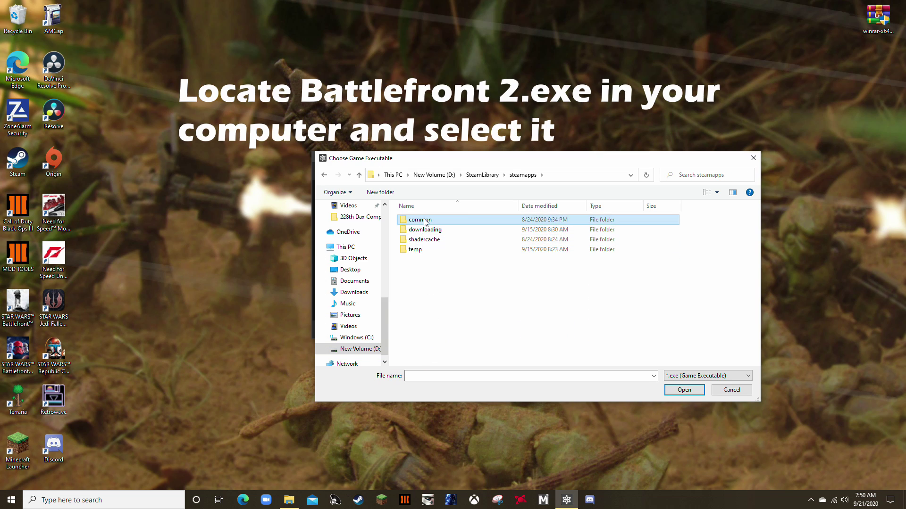
pyautogui.doubleClick(425, 279)
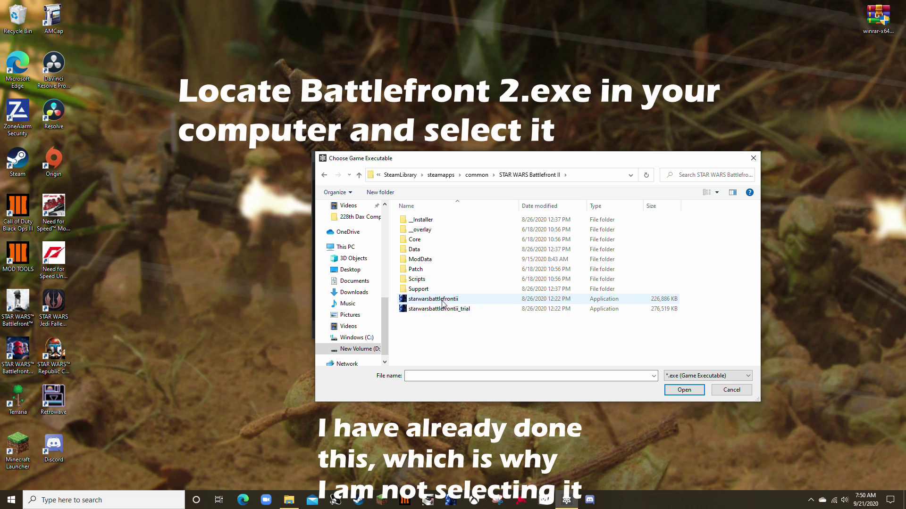
pyautogui.click(753, 158)
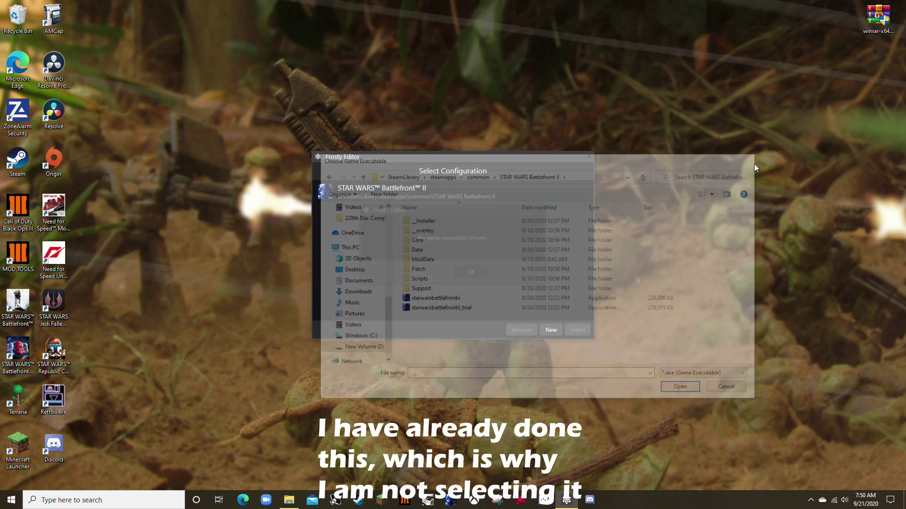
pyautogui.click(474, 273)
# Load the existing STAR WARS Battlefront II configuration in Frosty Editor
pyautogui.click(449, 193)
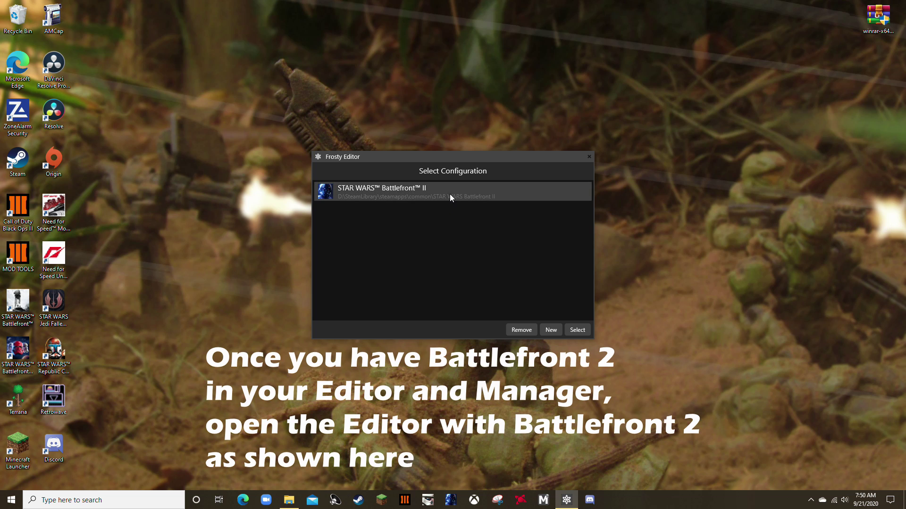
pyautogui.click(578, 331)
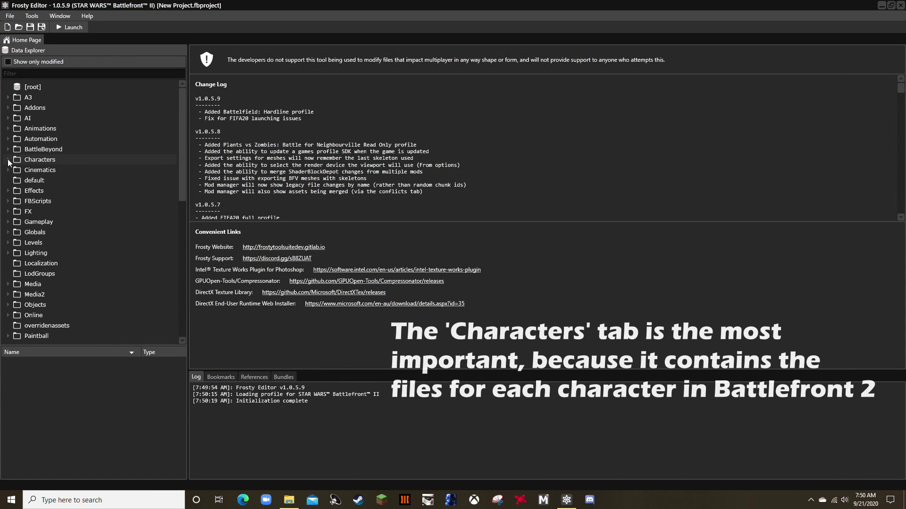
# Expand the Characters folder in the data explorer and review the class folders inside Dark
pyautogui.click(8, 159)
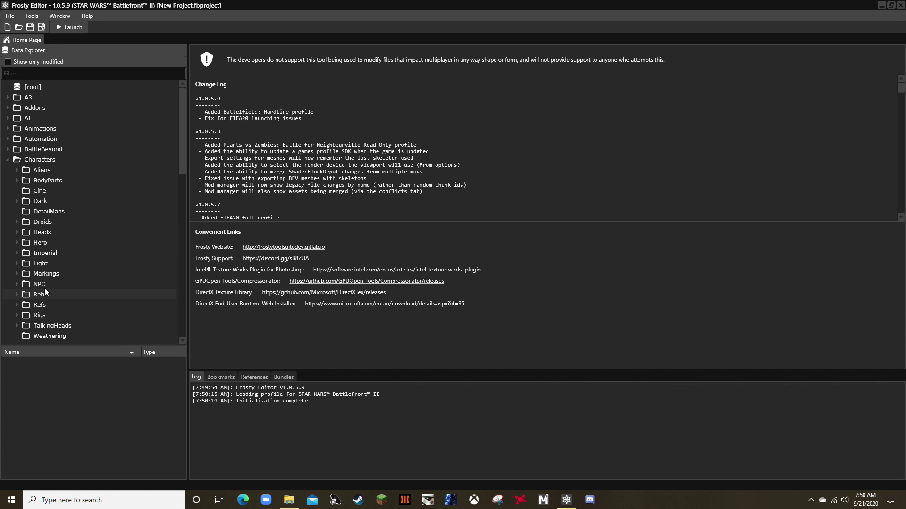
pyautogui.click(16, 200)
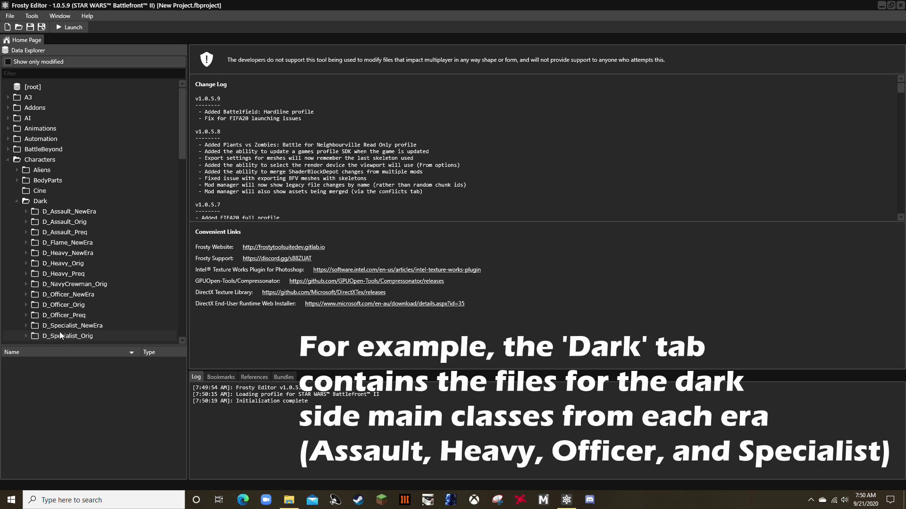
pyautogui.click(15, 200)
pyautogui.scroll(-1, 16, 202)
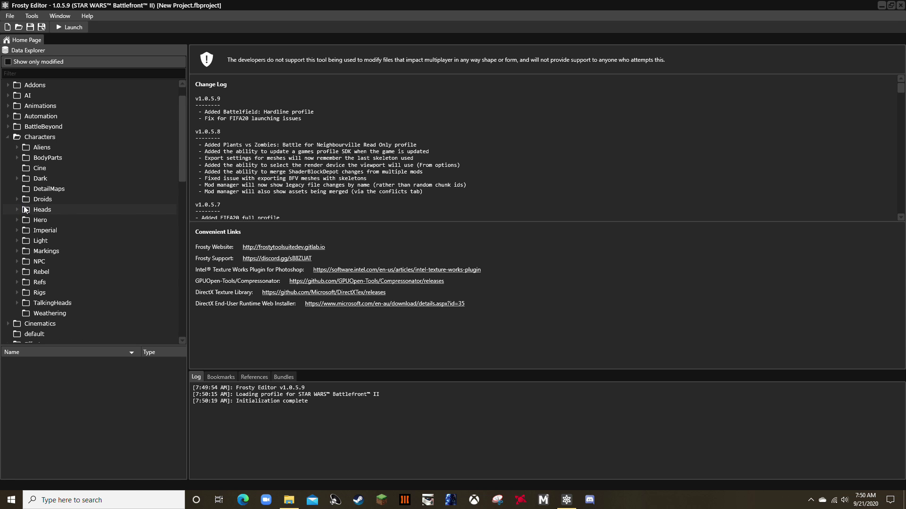
# Expand the Light folder under Characters and review the class folders it contains
pyautogui.click(17, 240)
pyautogui.scroll(-1, 67, 253)
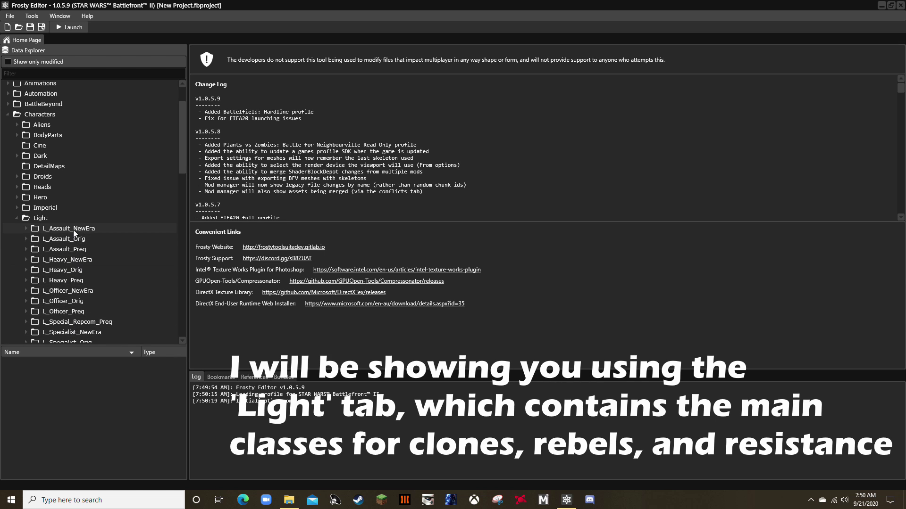
pyautogui.scroll(-1, 74, 231)
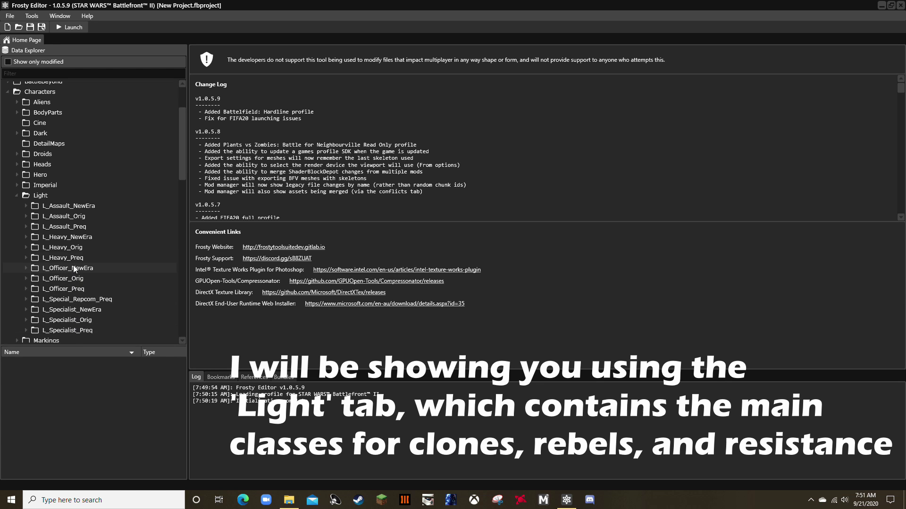
pyautogui.click(16, 195)
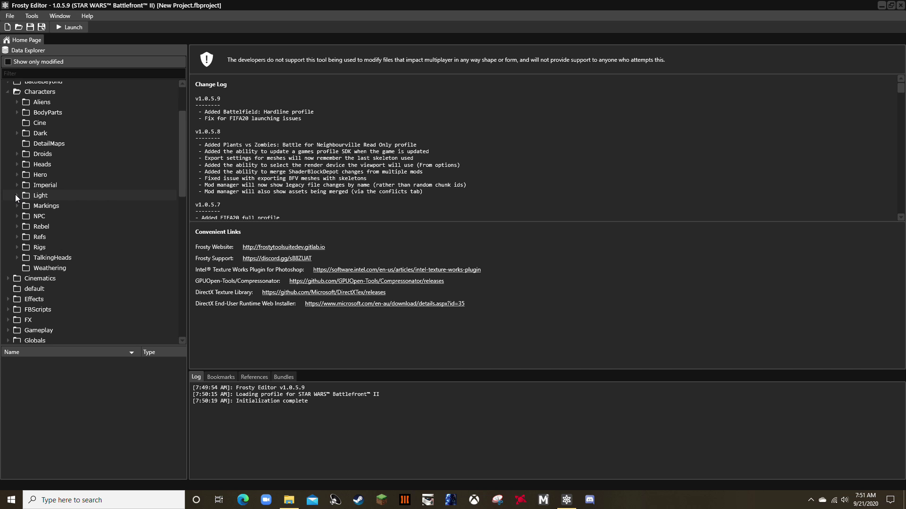
pyautogui.click(16, 195)
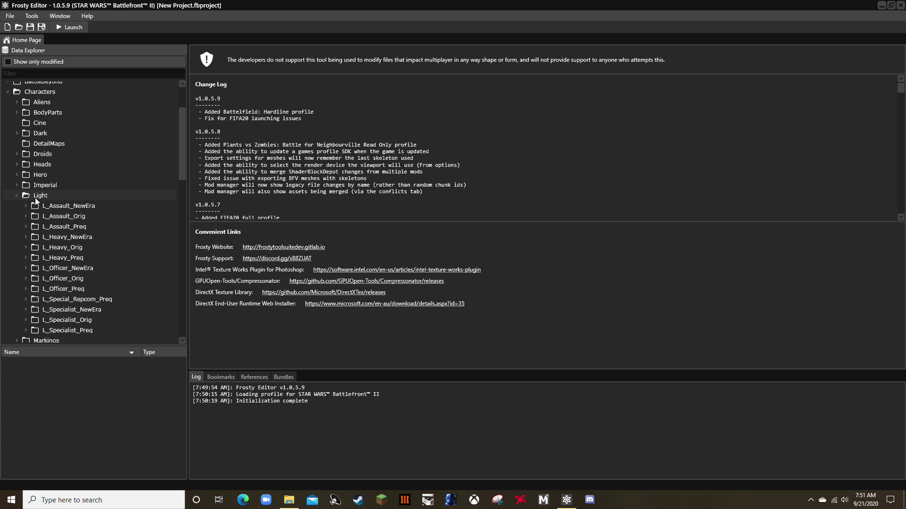
# Open the l_assault_preq_01_mesh asset from the L_Assault_Preq_01 folder inside L_Assault_Preq
pyautogui.doubleClick(60, 226)
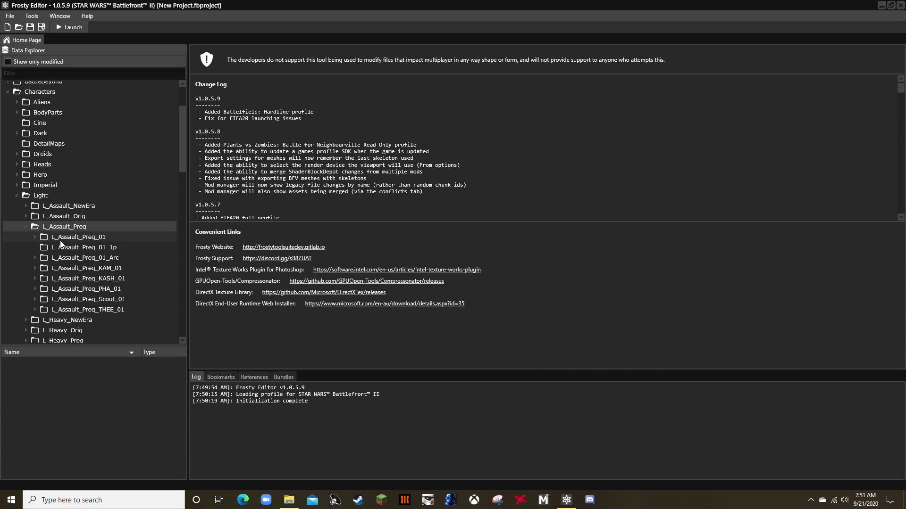
pyautogui.doubleClick(61, 240)
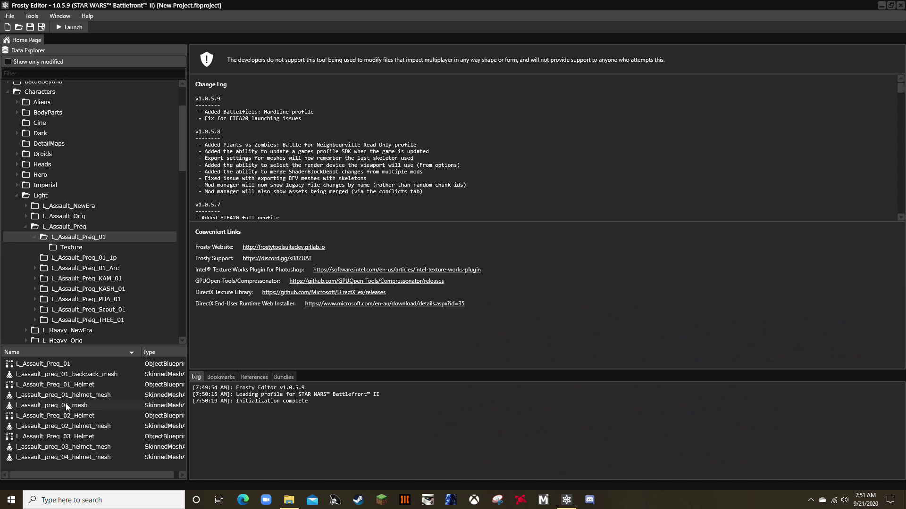
pyautogui.doubleClick(162, 308)
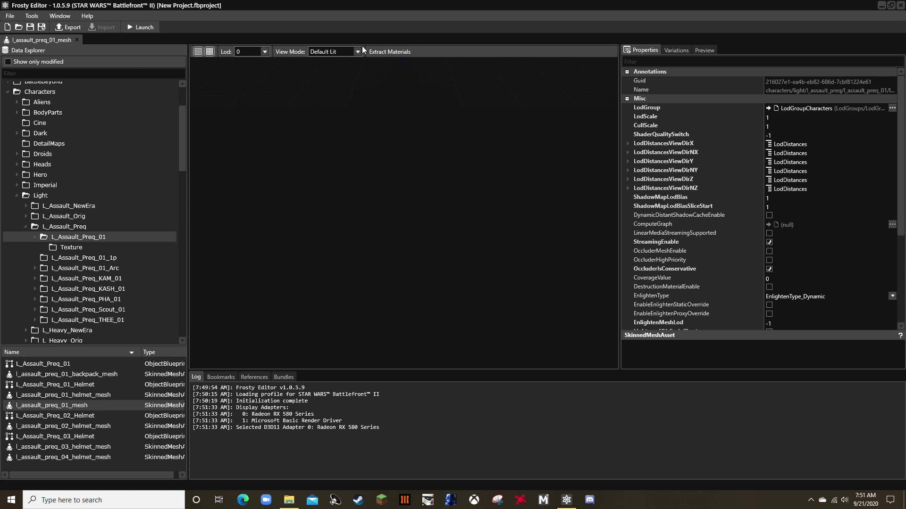
# Set the mesh preview's view mode to BaseColor and examine the whole clone body model
pyautogui.click(350, 52)
pyautogui.click(338, 81)
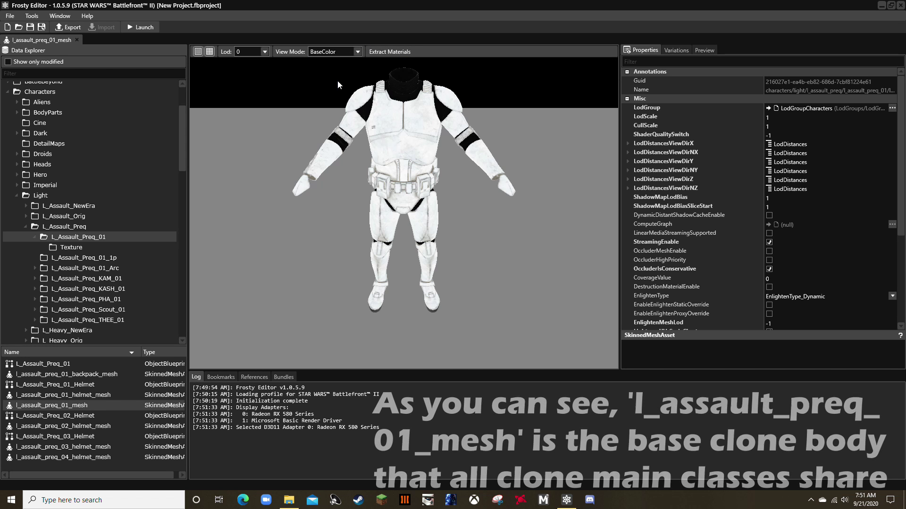
pyautogui.scroll(3, 441, 190)
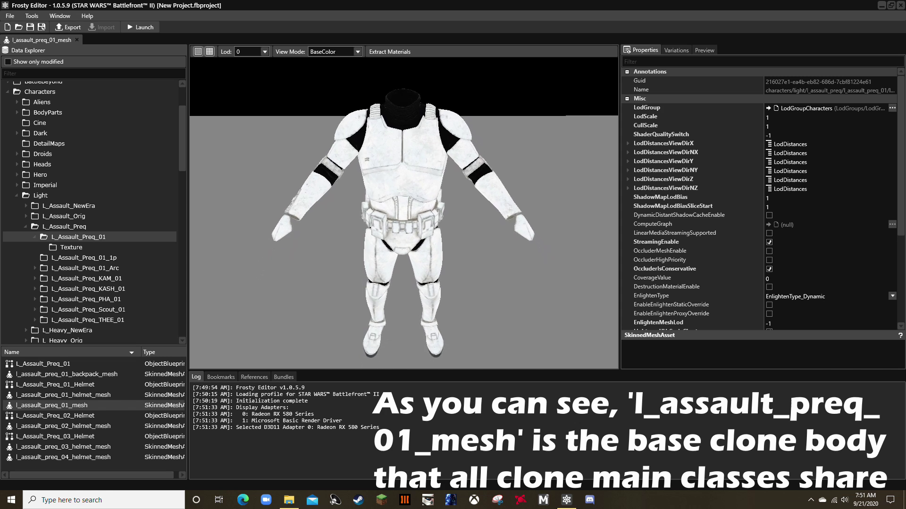
pyautogui.press('e')
pyautogui.press('q')
pyautogui.moveTo(404, 213); pyautogui.dragTo(404, 144, button='right')
pyautogui.press('s')
pyautogui.press('s')
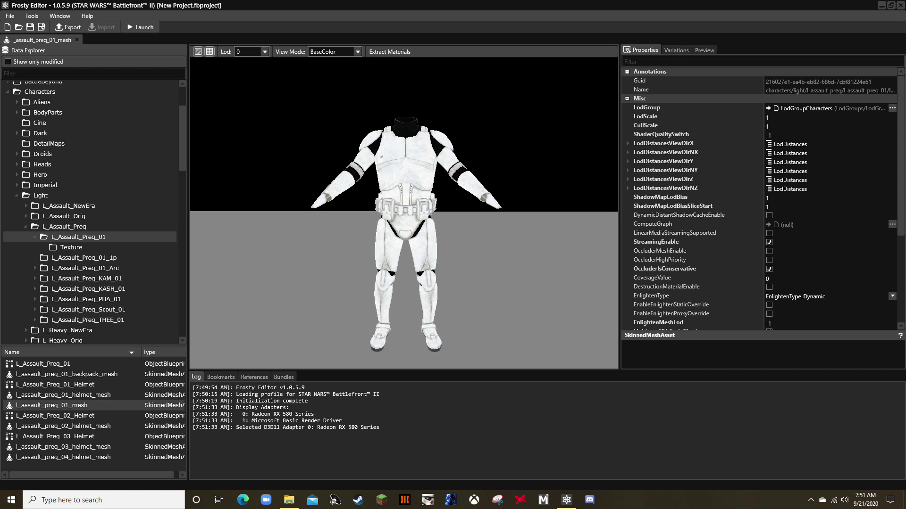
# Examine the back of the clone body mesh in the preview
pyautogui.press('w')
pyautogui.press('w')
pyautogui.moveTo(404, 213)
pyautogui.mouseDown(button='right')
pyautogui.moveTo(179, 220)
pyautogui.moveTo(189, 221)
pyautogui.mouseUp(button='right')
pyautogui.press('d')
pyautogui.press('s')
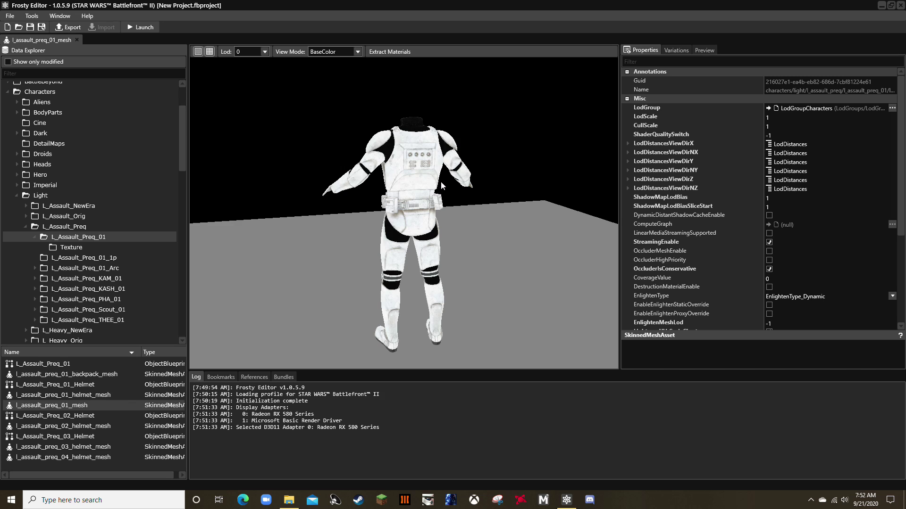
# Open l_assault_preq_01_helmet_mesh, set its view mode to BaseColor and view the whole helmet from the front
pyautogui.click(54, 396)
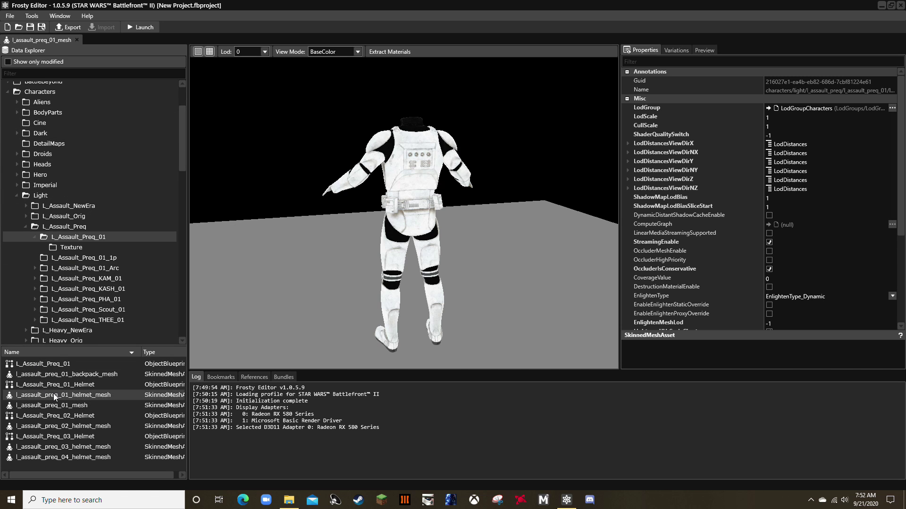
pyautogui.doubleClick(54, 397)
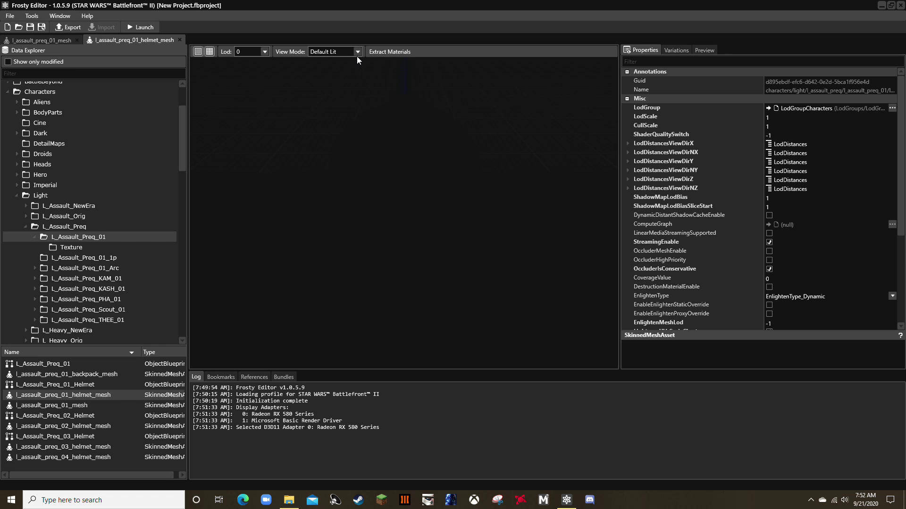
pyautogui.click(357, 54)
pyautogui.moveTo(414, 241); pyautogui.dragTo(417, 198, button='right')
pyautogui.scroll(-5, 404, 212)
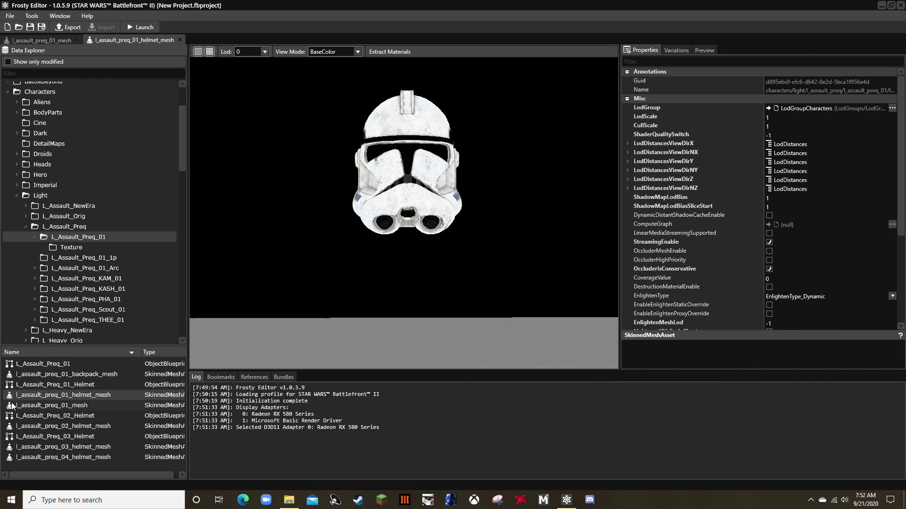
# Open l_assault_preq_02_helmet_mesh and view the whole helmet in BaseColor mode
pyautogui.doubleClick(34, 428)
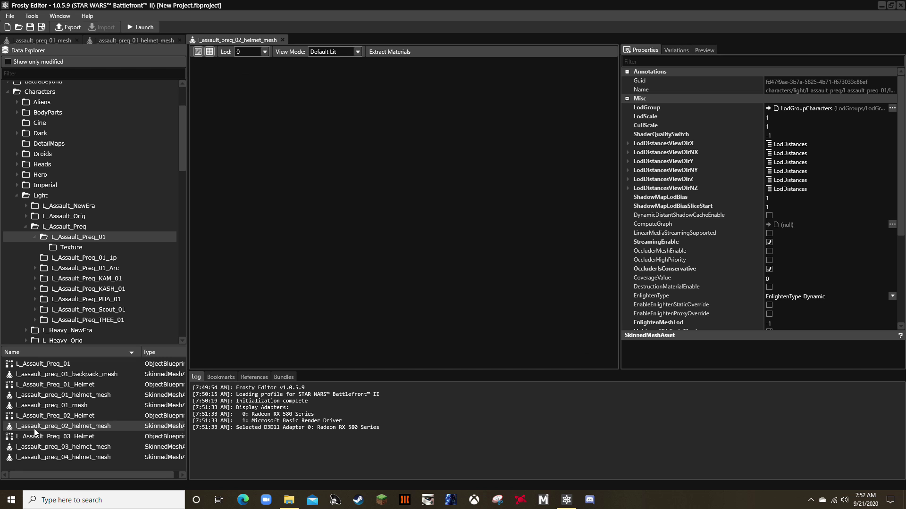
pyautogui.click(357, 52)
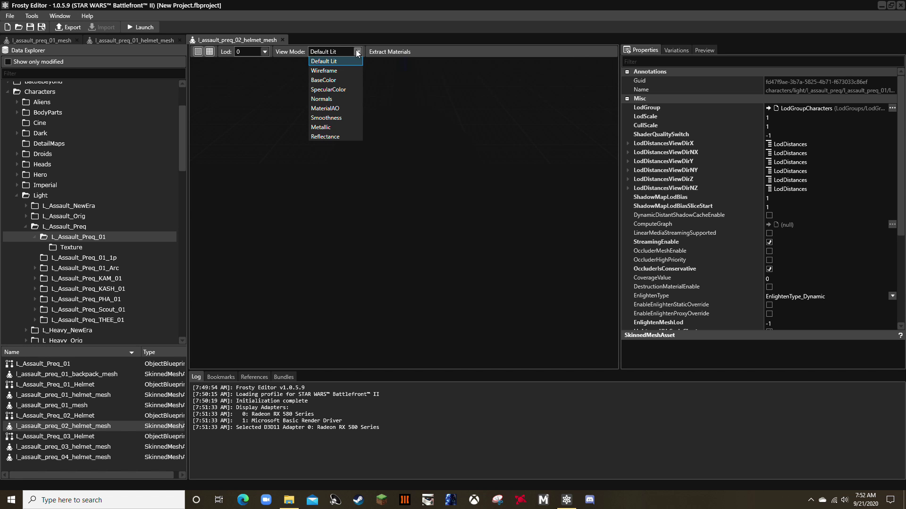
pyautogui.click(343, 80)
pyautogui.moveTo(405, 245); pyautogui.dragTo(405, 208)
pyautogui.scroll(-5, 414, 245)
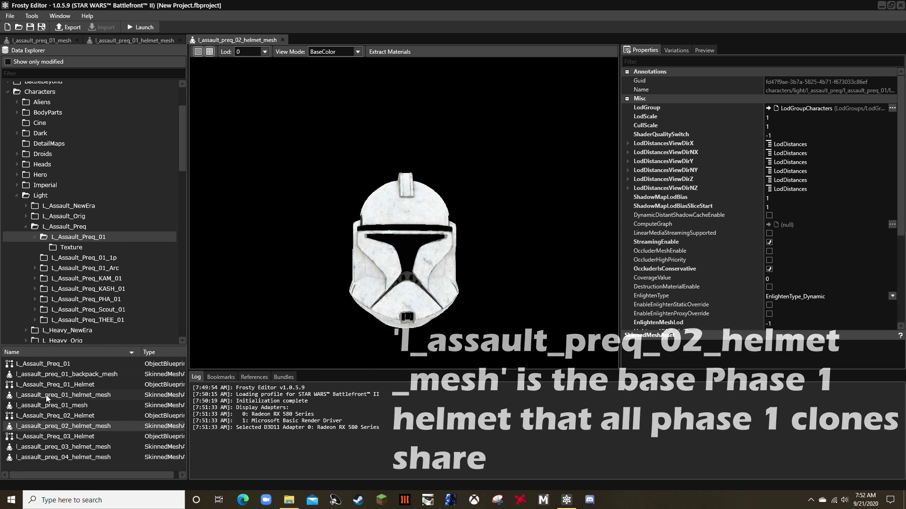
# Open l_assault_preq_03_helmet_mesh and inspect the full helmet front in BaseColor mode
pyautogui.doubleClick(41, 450)
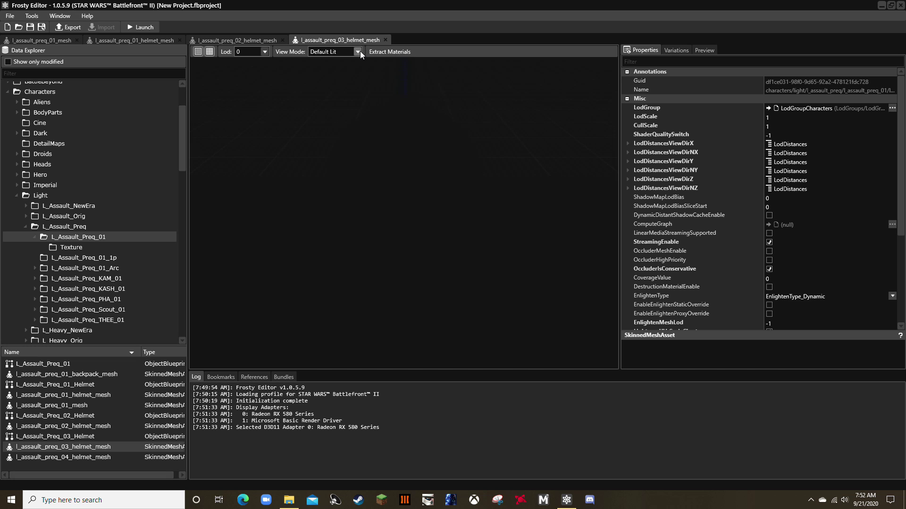
pyautogui.click(359, 52)
pyautogui.click(338, 82)
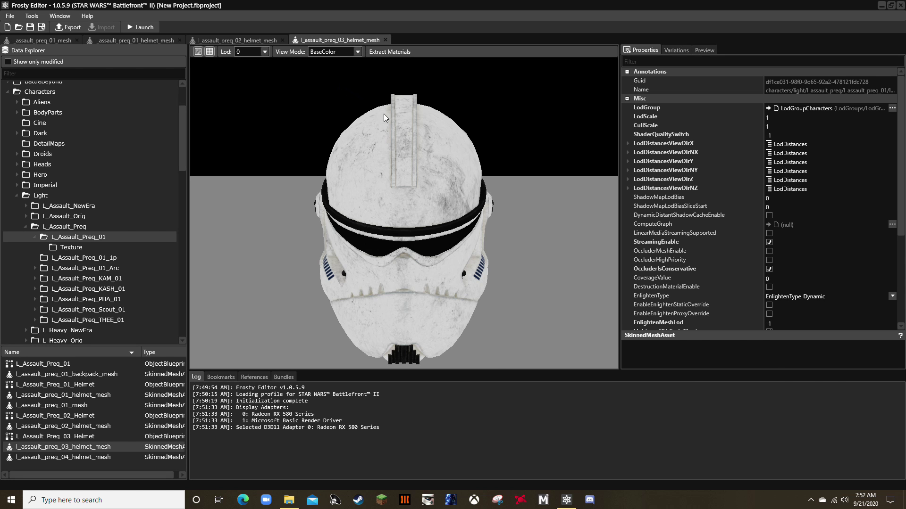
pyautogui.moveTo(381, 109)
pyautogui.mouseDown(button='right')
pyautogui.moveTo(380, 66)
pyautogui.moveTo(383, 123)
pyautogui.mouseUp(button='right')
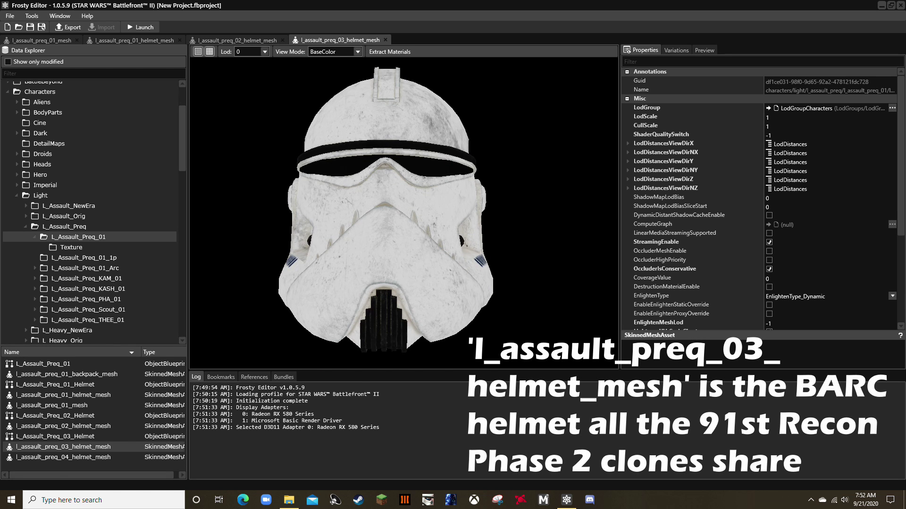
pyautogui.scroll(-4, 403, 209)
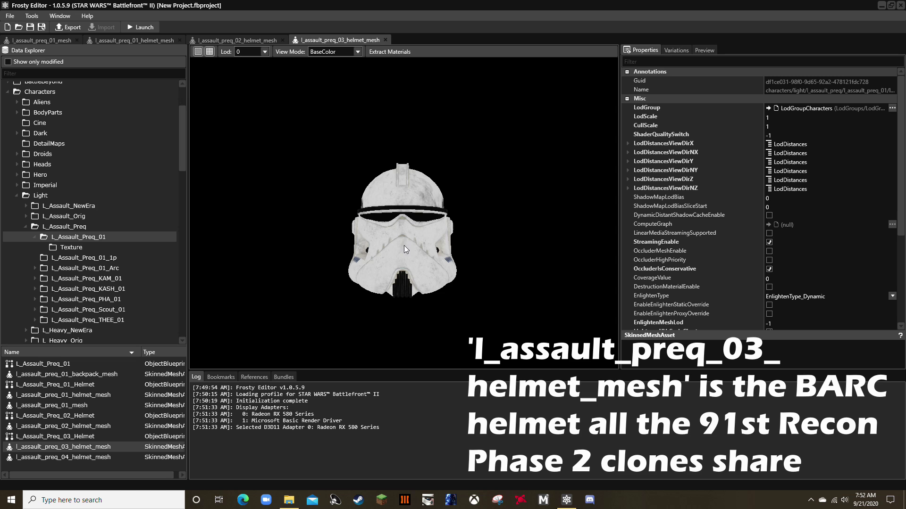
# Open l_assault_preq_04_helmet_mesh and inspect the complete helmet with the BaseColor view mode
pyautogui.doubleClick(40, 457)
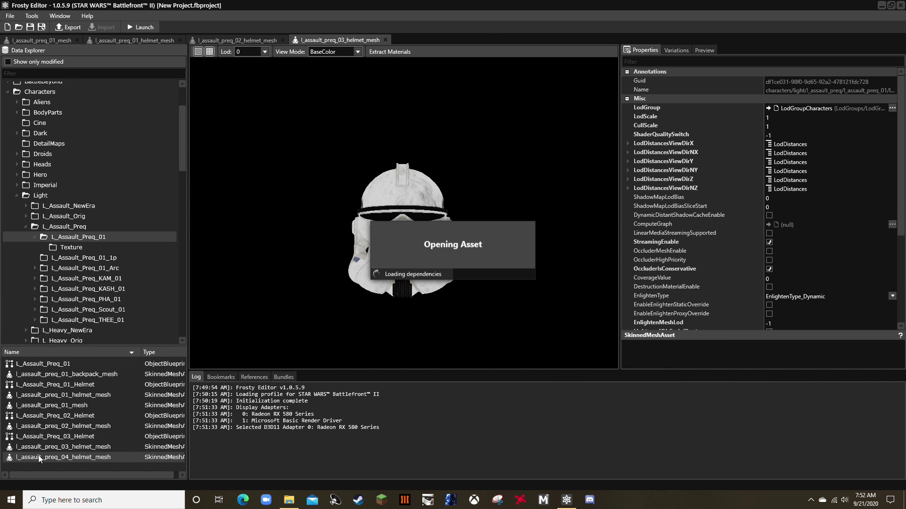
pyautogui.click(355, 53)
pyautogui.click(345, 80)
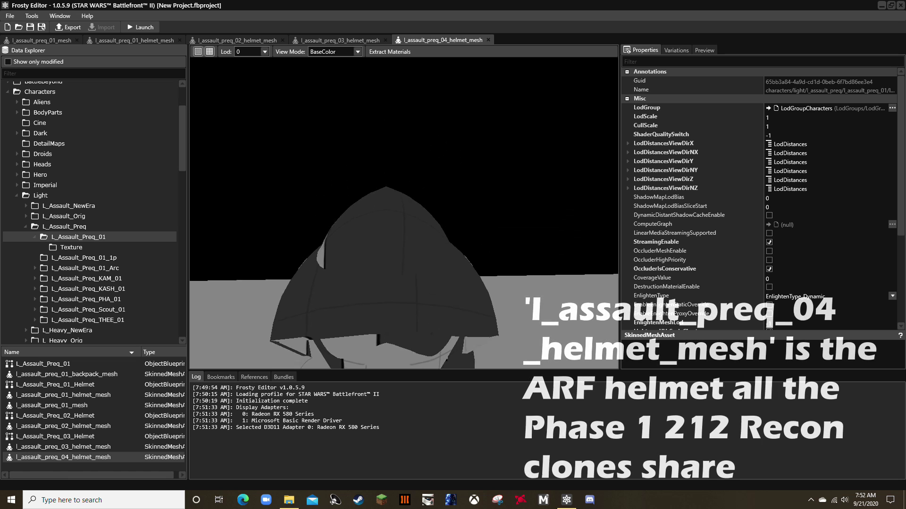
pyautogui.scroll(-5, 404, 213)
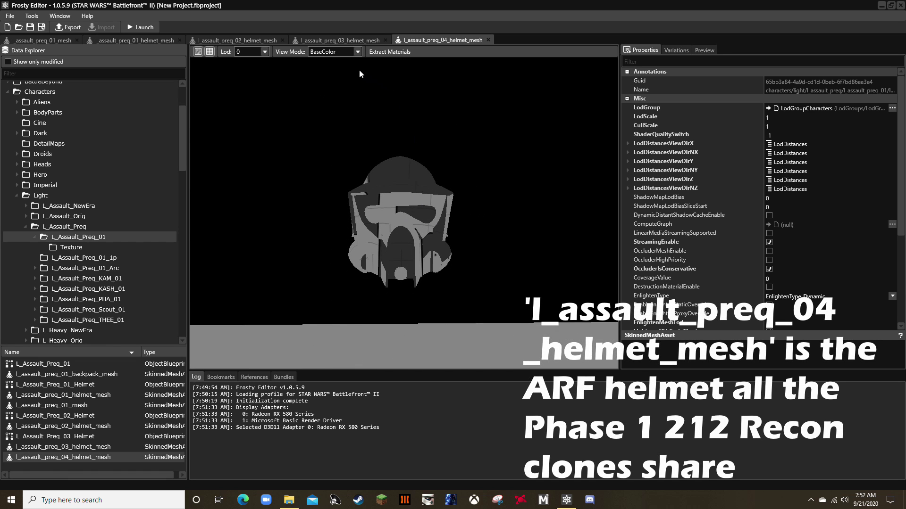
# Close all the open helmet and body mesh assets
pyautogui.click(488, 40)
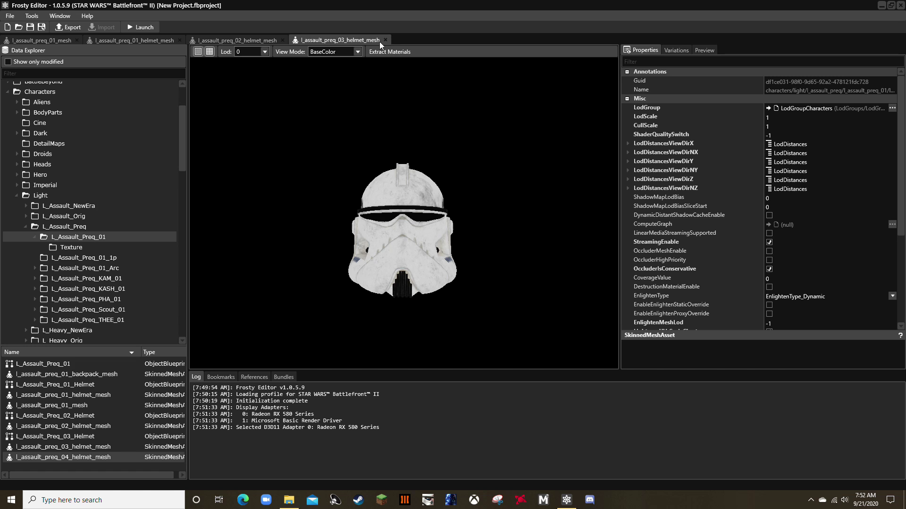
pyautogui.click(282, 39)
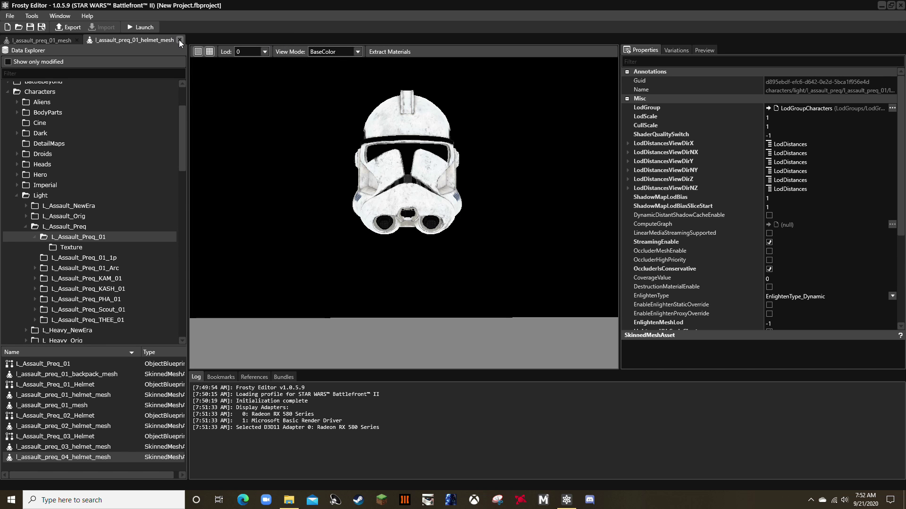
pyautogui.click(179, 40)
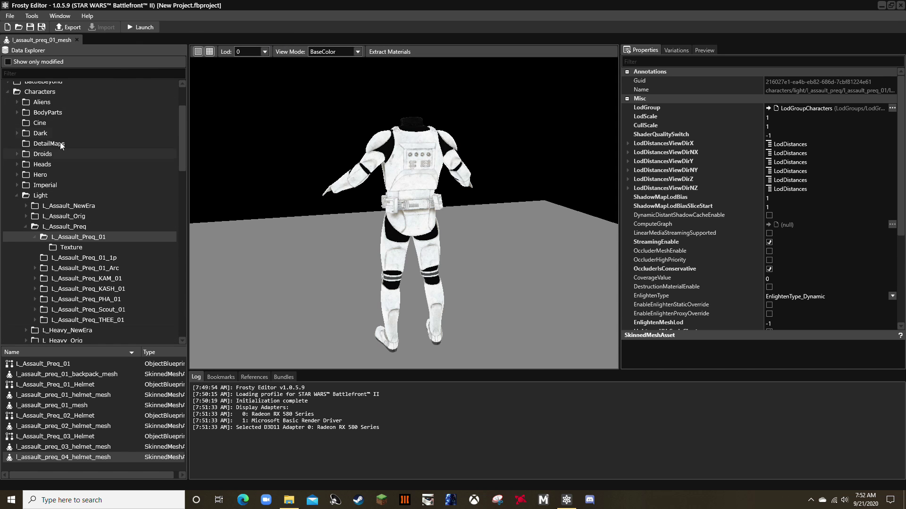
pyautogui.click(76, 40)
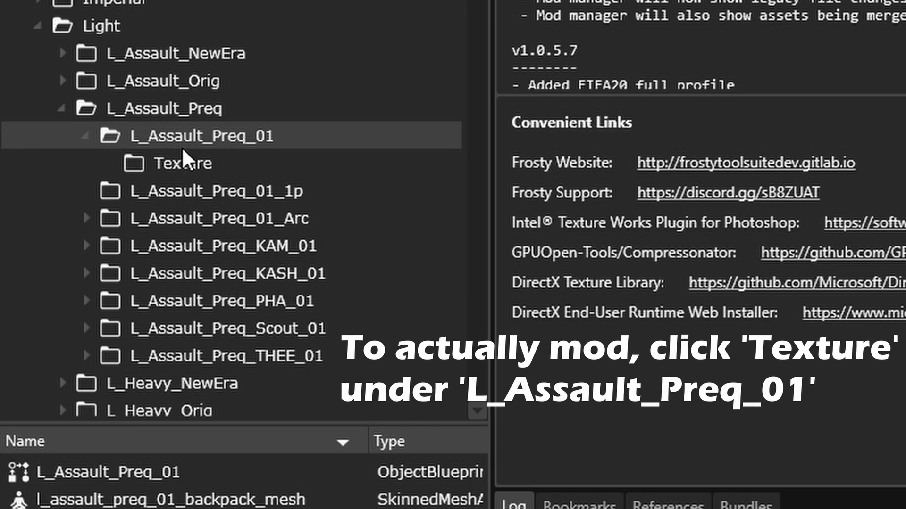
# Open the T_L_Assault_Preq_01_Body_CS and T_L_Assault_Preq_01_Helmet_CS textures from the Texture folder under L_Assault_Preq_01
pyautogui.click(177, 160)
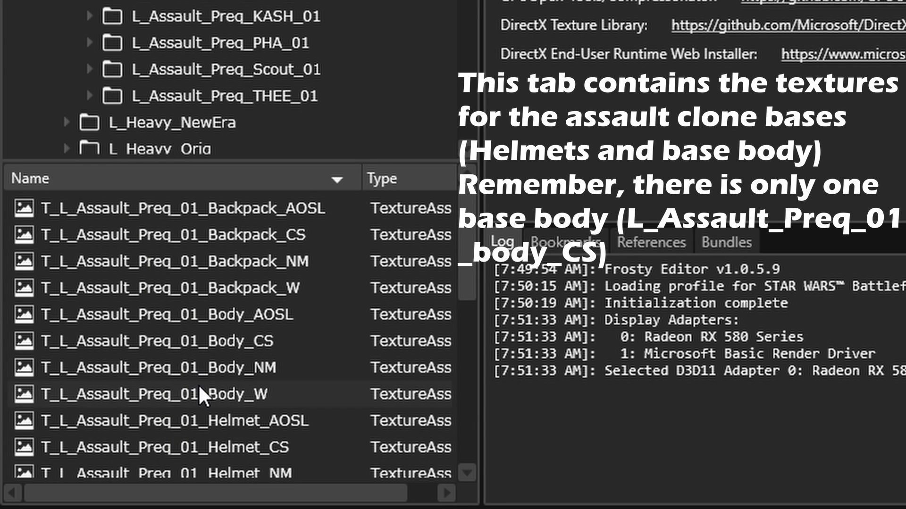
pyautogui.doubleClick(208, 346)
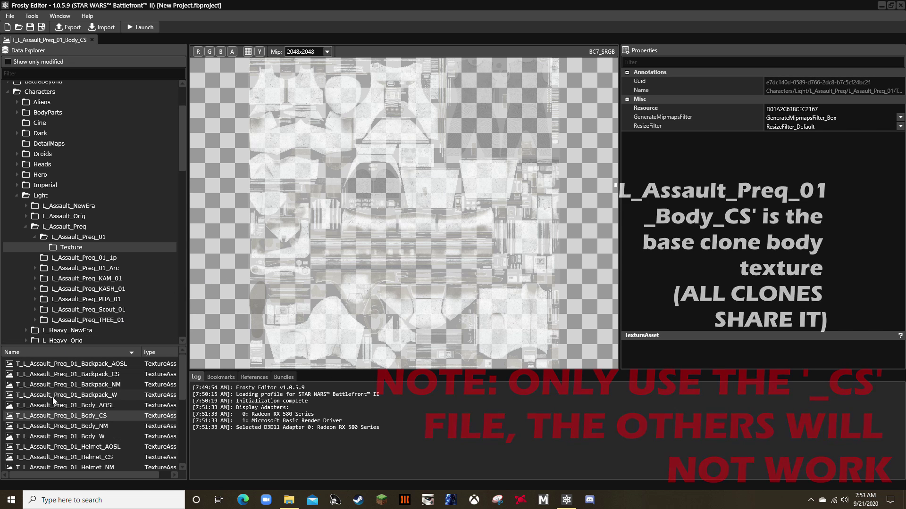
pyautogui.scroll(-1, 64, 429)
pyautogui.doubleClick(71, 435)
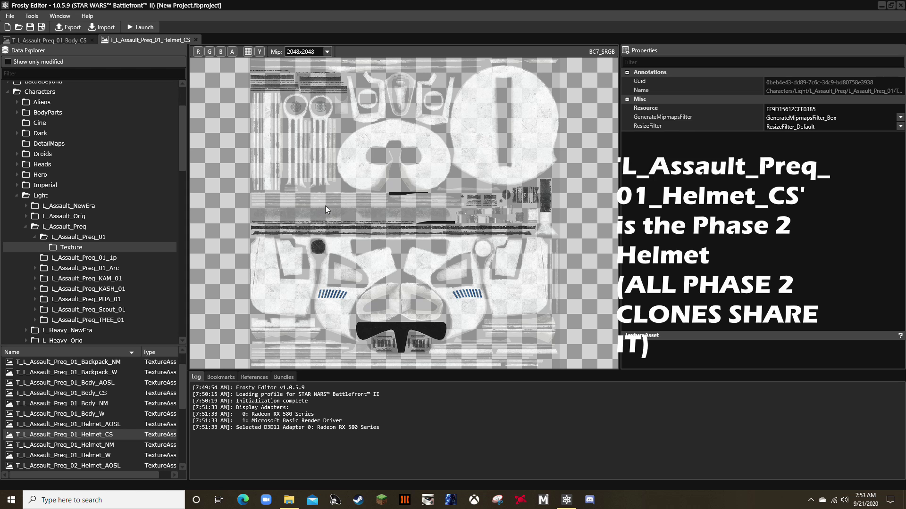
# View the T_L_Assault_Preq_02_Helmet_CS, T_L_Assault_Preq_03_Helmet_CS and T_L_Assault_Preq_04_Helmet_CS textures
pyautogui.scroll(-1, 106, 423)
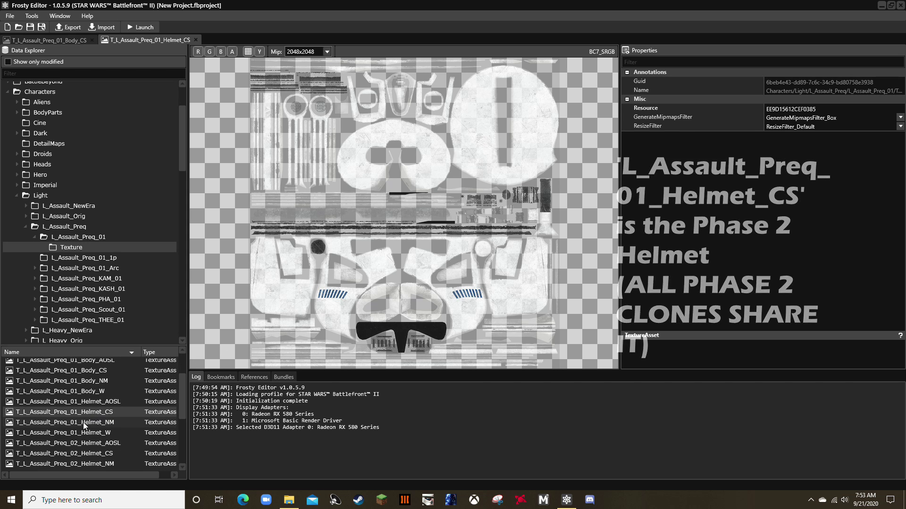
pyautogui.doubleClick(76, 455)
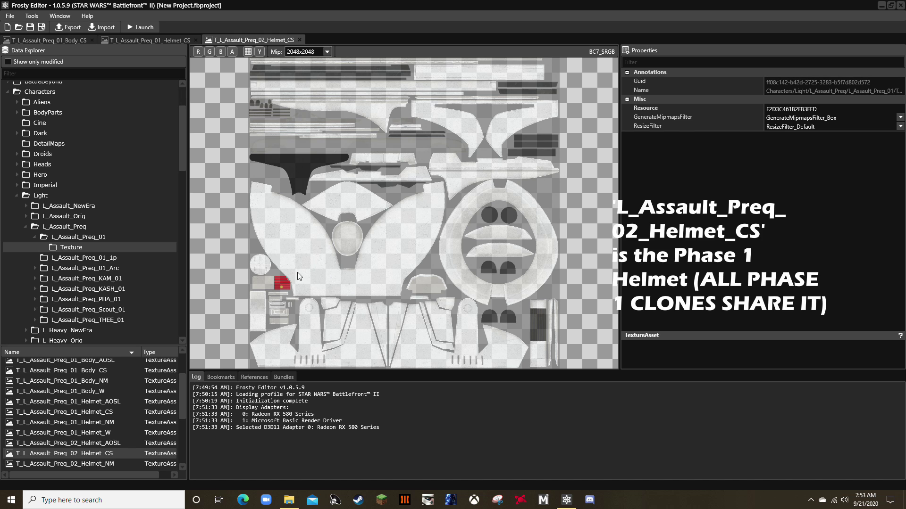
pyautogui.scroll(-2, 113, 401)
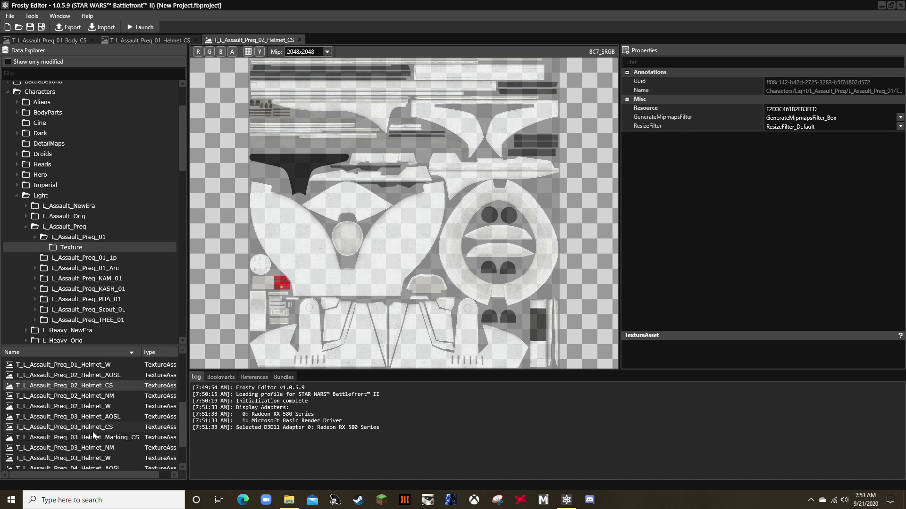
pyautogui.doubleClick(92, 428)
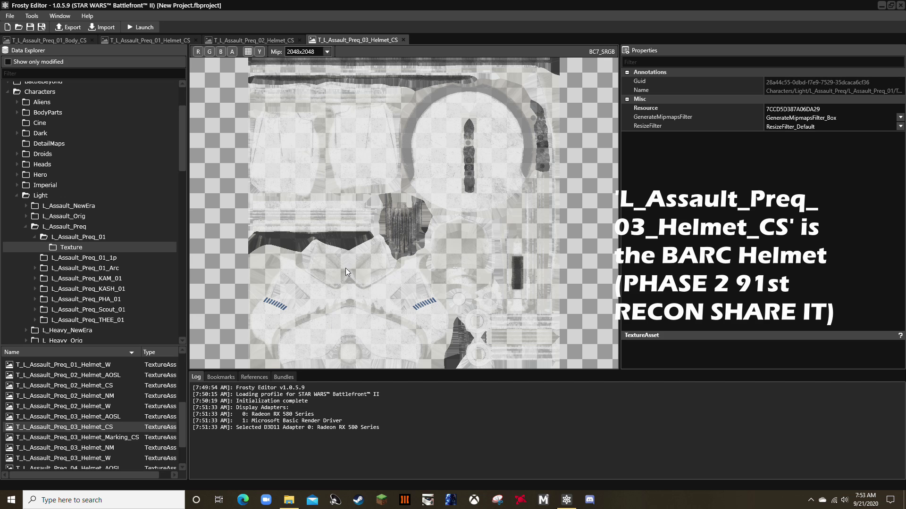
pyautogui.scroll(-1, 92, 451)
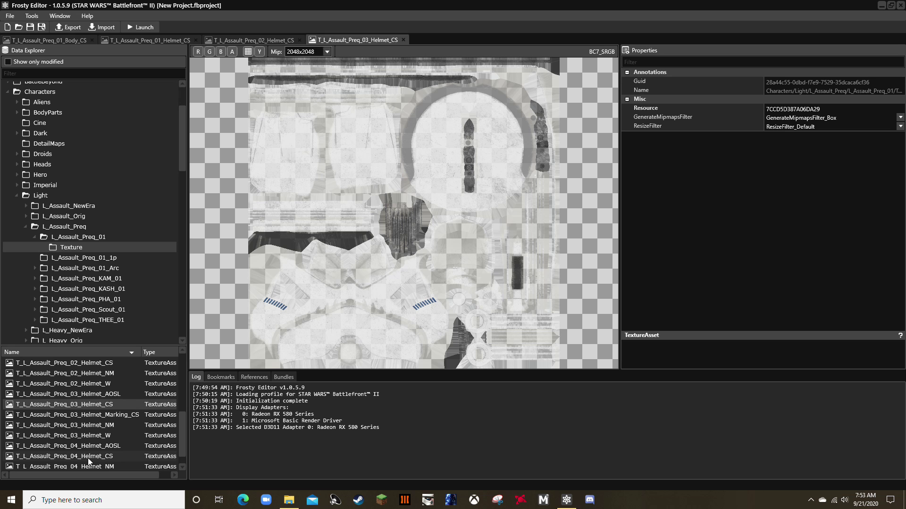
pyautogui.doubleClick(87, 457)
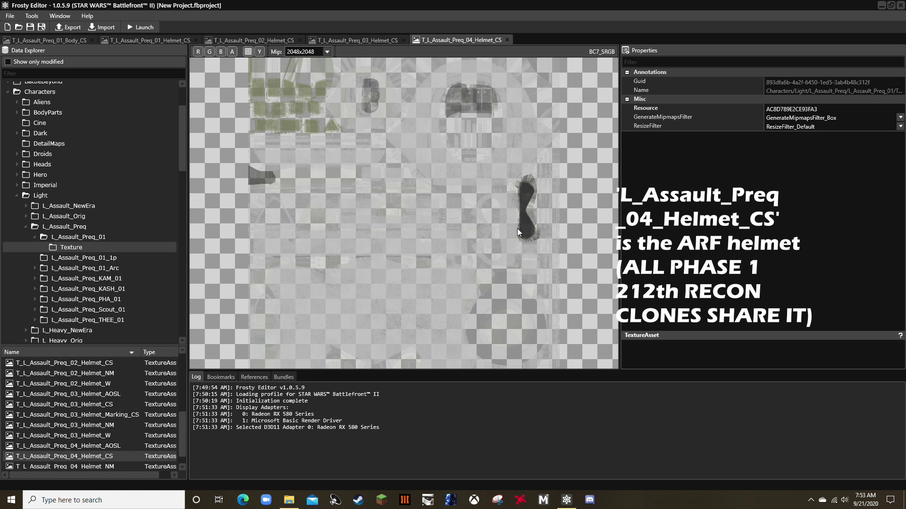
# Close every open texture except T_L_Assault_Preq_01_Helmet_CS
pyautogui.click(403, 40)
pyautogui.click(404, 41)
pyautogui.click(299, 41)
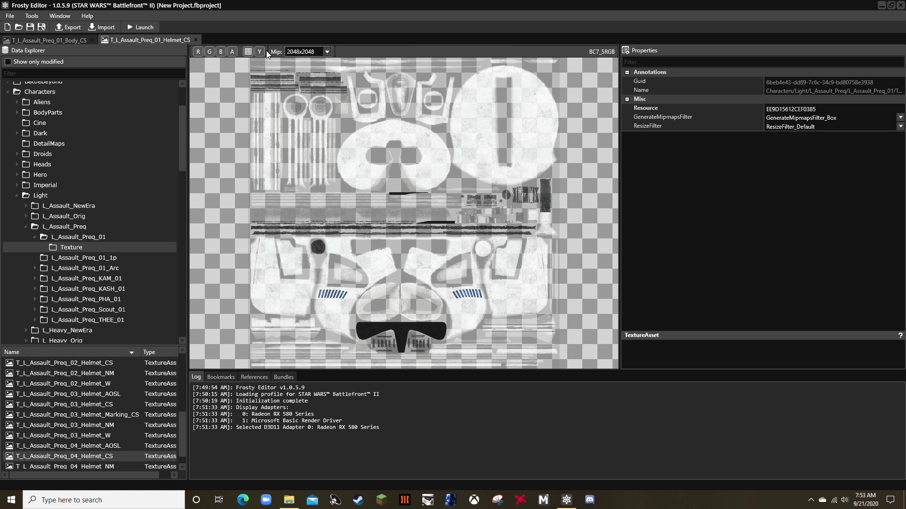
pyautogui.click(92, 40)
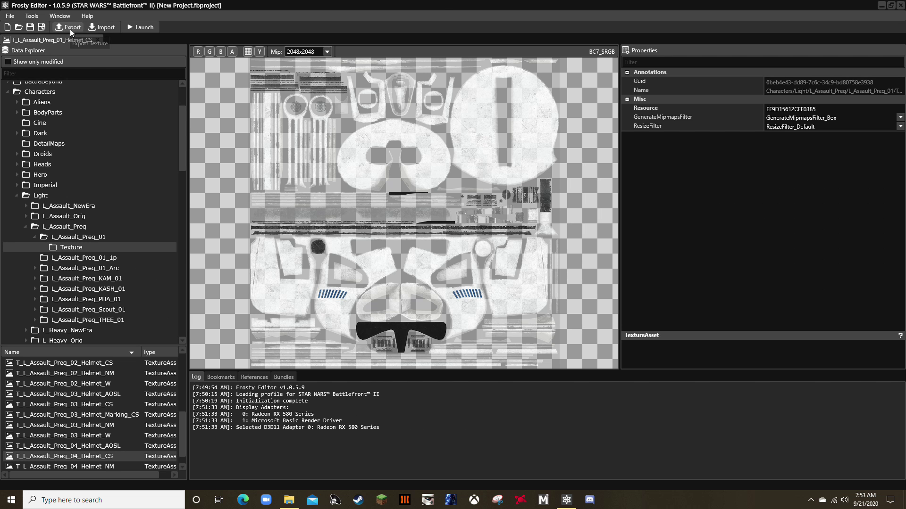
# Export the open helmet texture as T_L_Assault_Preq_01_Helmet_CS in PNG format to the Mod Maker folder
pyautogui.click(162, 64)
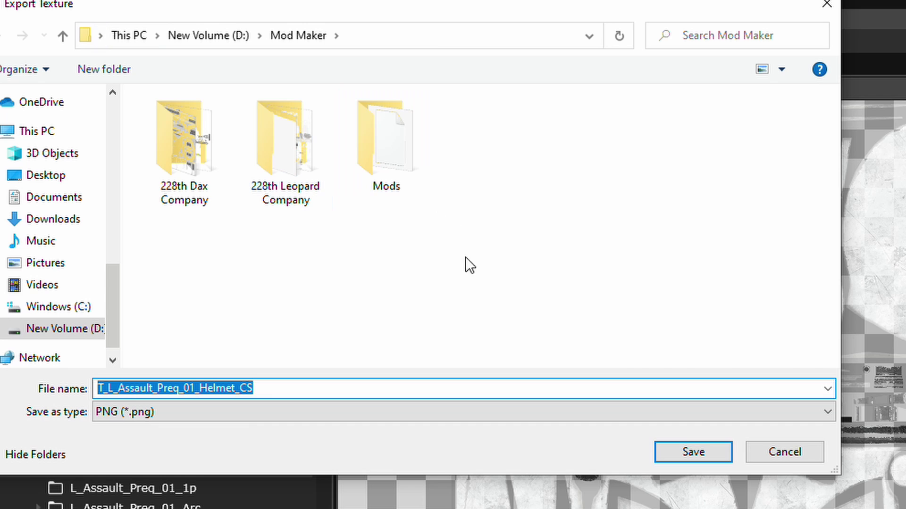
pyautogui.doubleClick(381, 388)
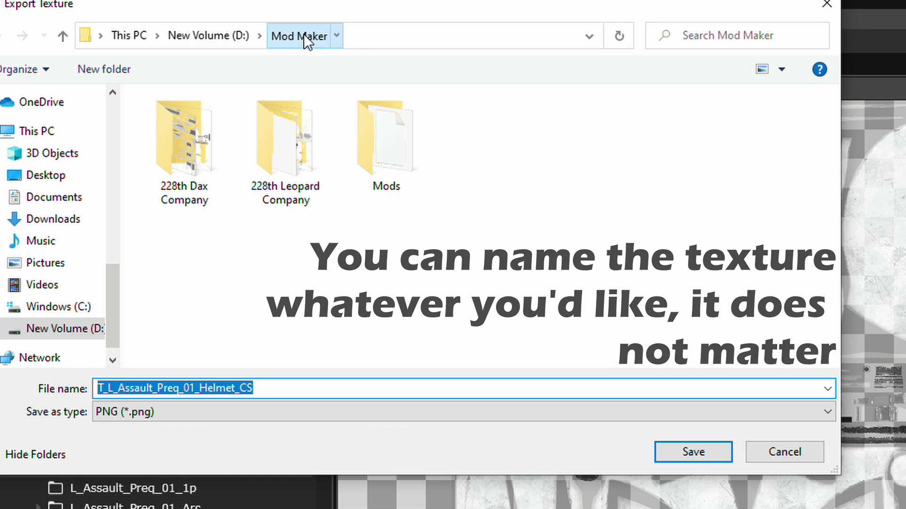
pyautogui.click(259, 408)
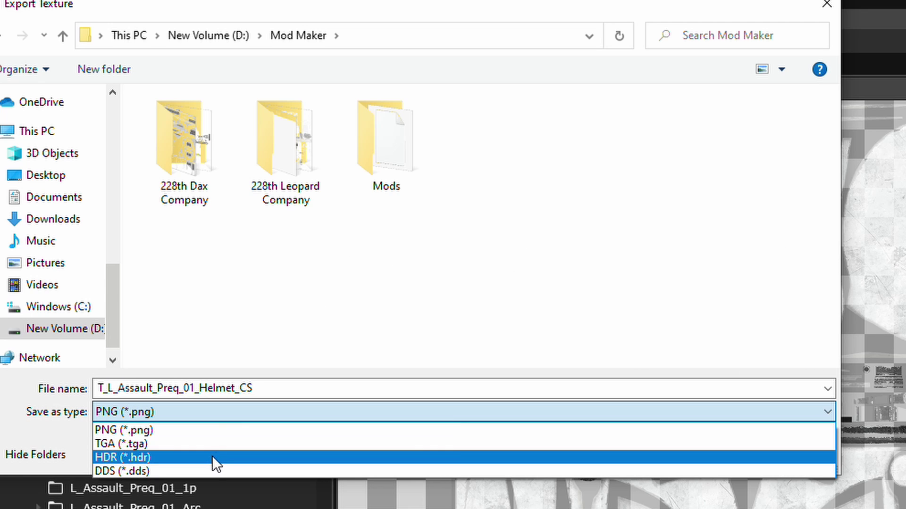
pyautogui.click(147, 470)
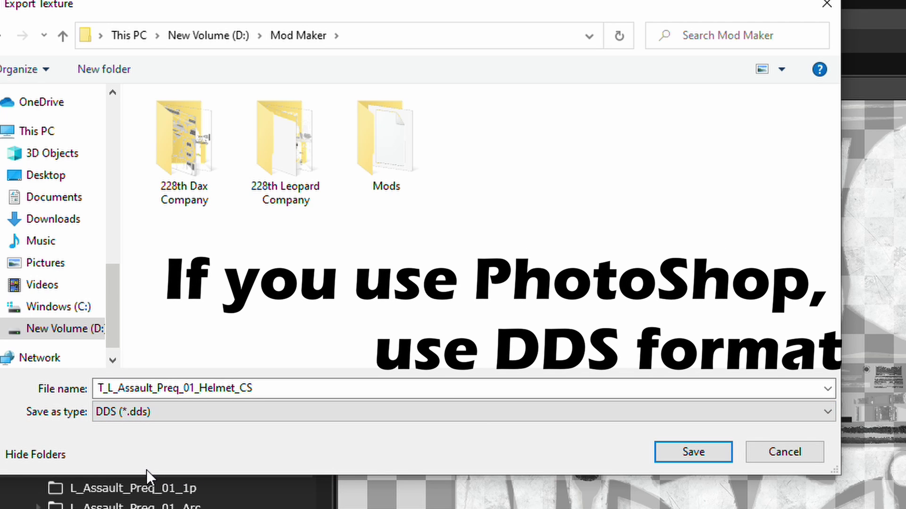
pyautogui.click(151, 413)
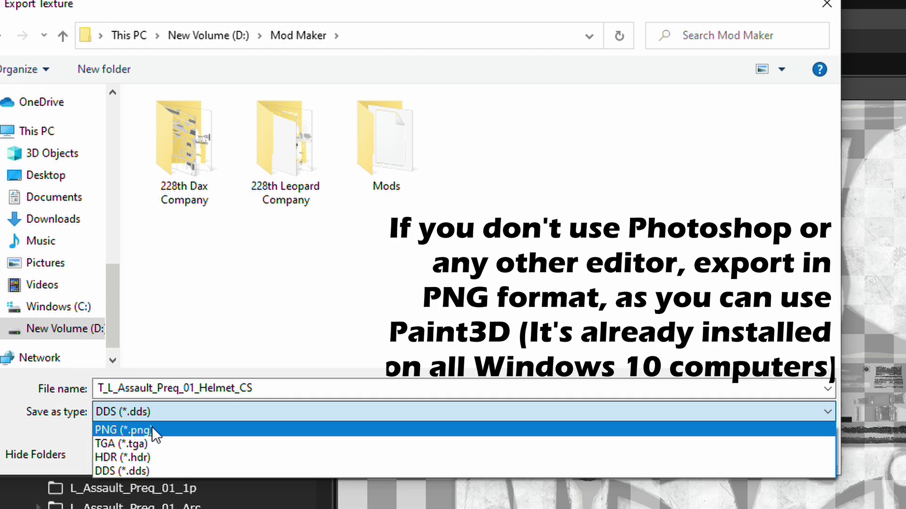
pyautogui.click(152, 431)
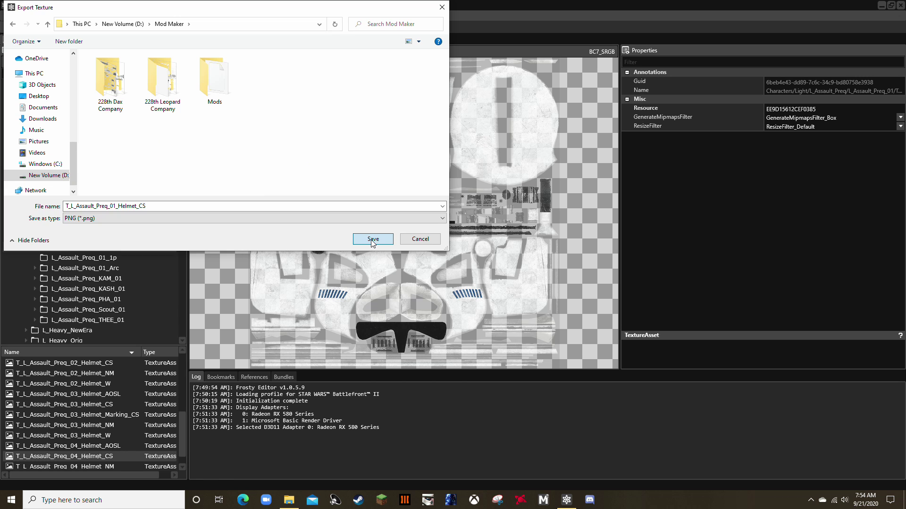
pyautogui.click(692, 453)
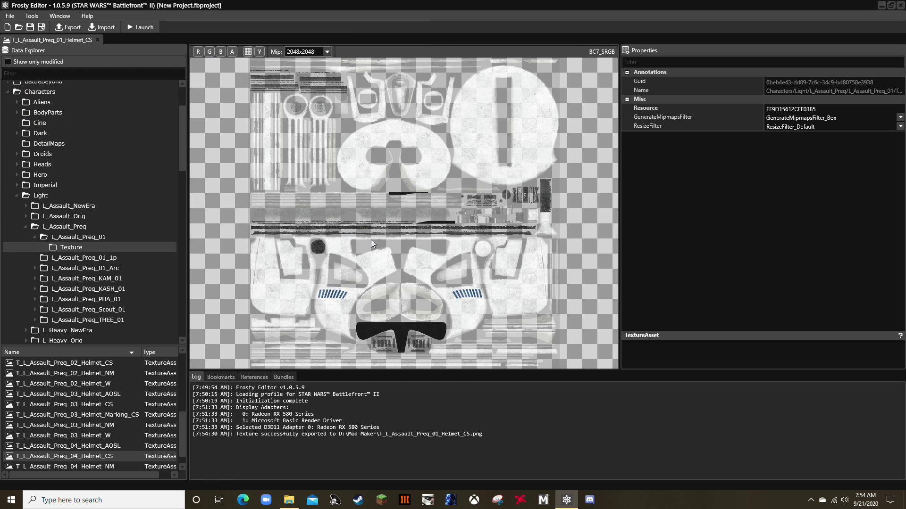
# Minimize the editor, find and launch Paint 3D, maximize its window and start a new blank canvas
pyautogui.click(881, 5)
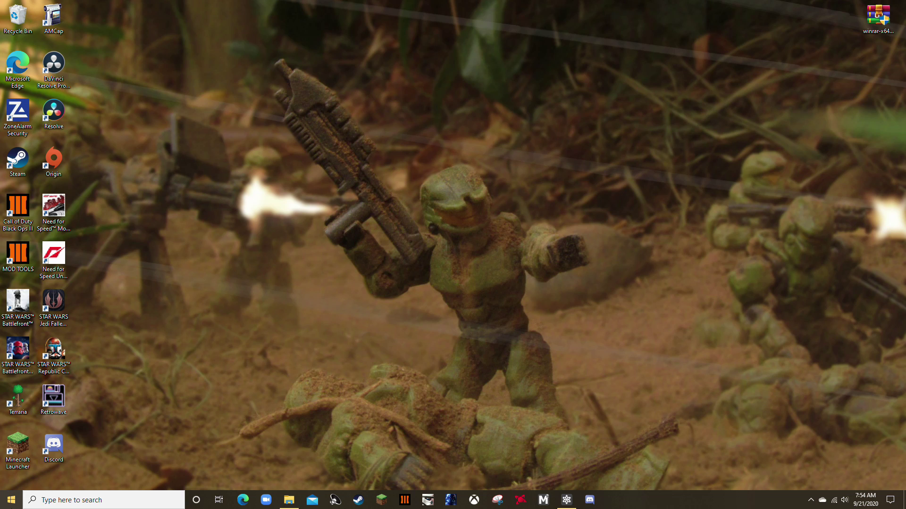
pyautogui.click(73, 501)
pyautogui.write('paint')
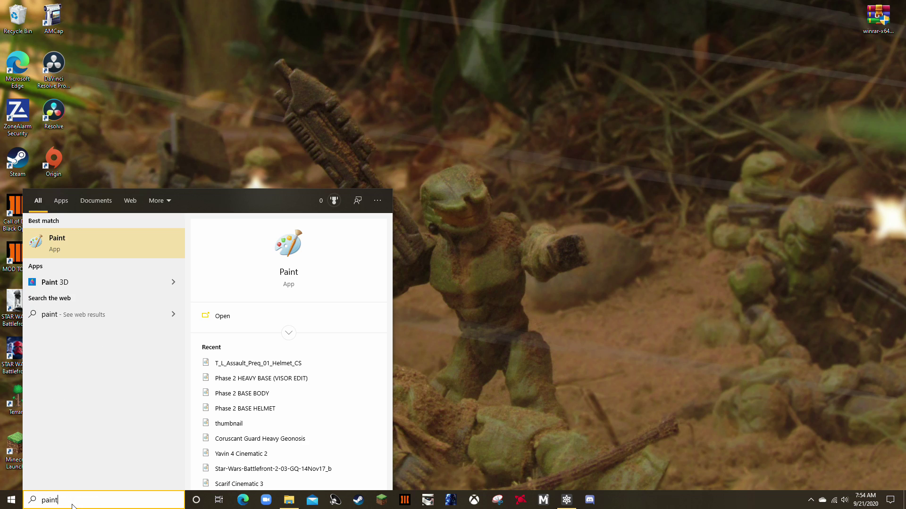
pyautogui.click(50, 283)
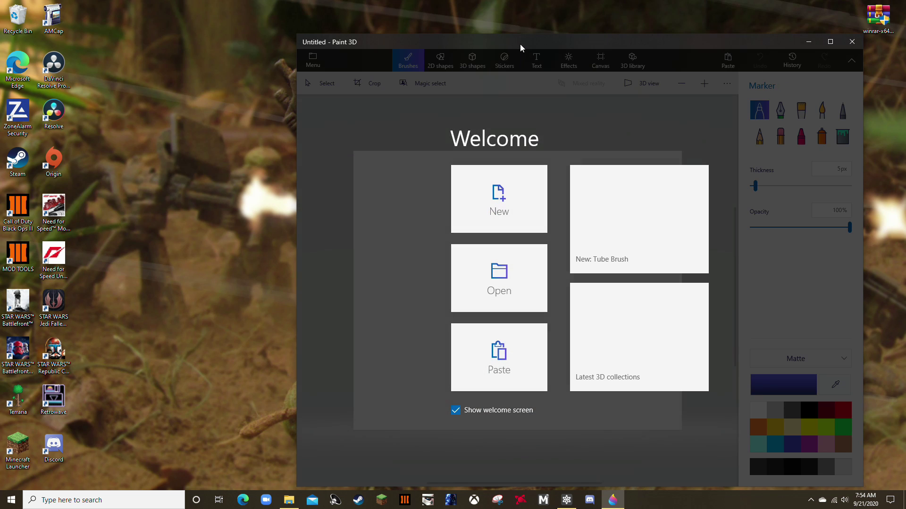
pyautogui.moveTo(520, 42); pyautogui.dragTo(519, 24)
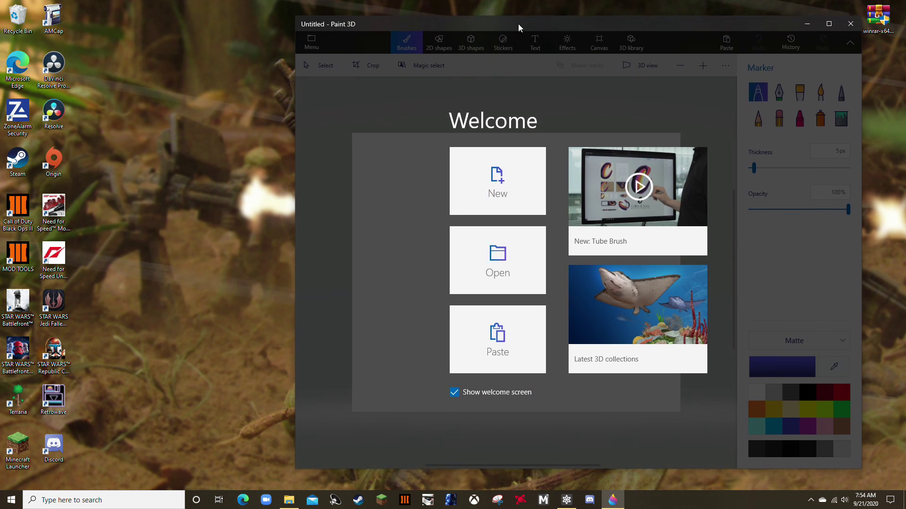
pyautogui.doubleClick(519, 24)
pyautogui.click(371, 183)
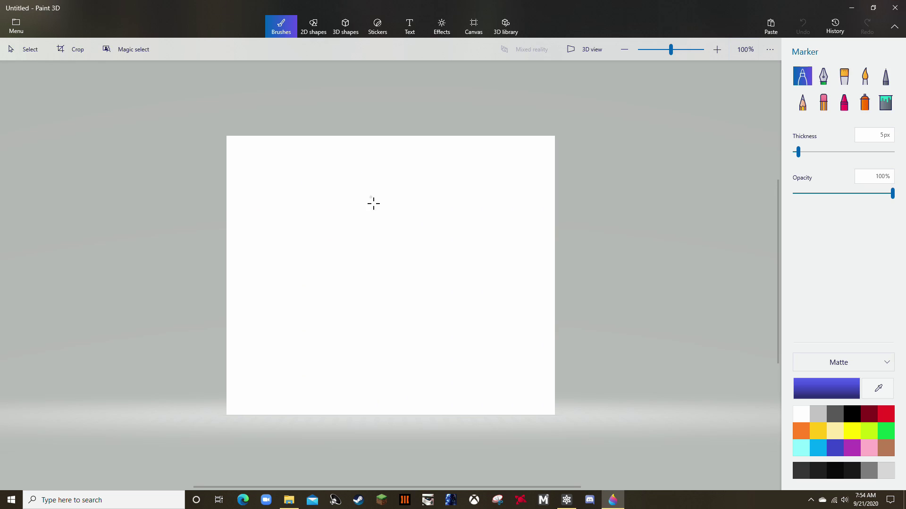
# Insert the T_L_Assault_Preq_01_Helmet_CS image from the Mod Maker folder into the canvas and deselect it
pyautogui.click(16, 24)
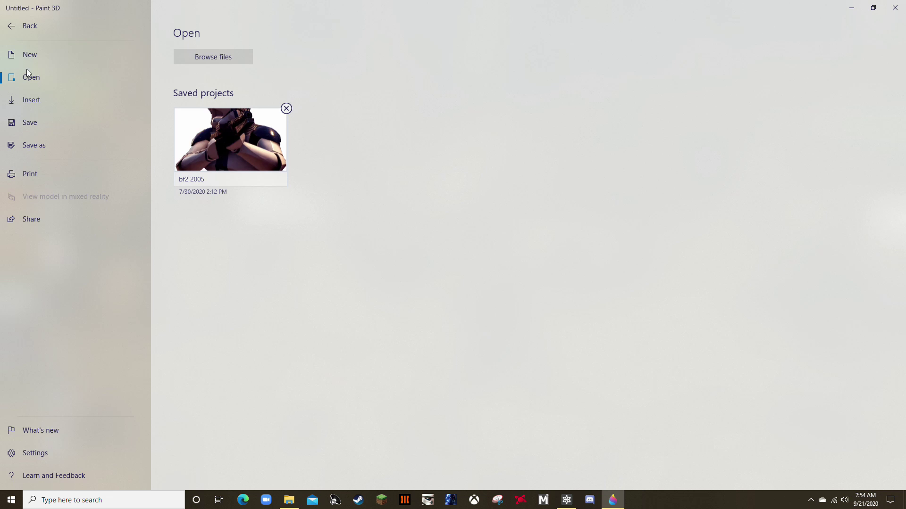
pyautogui.click(27, 101)
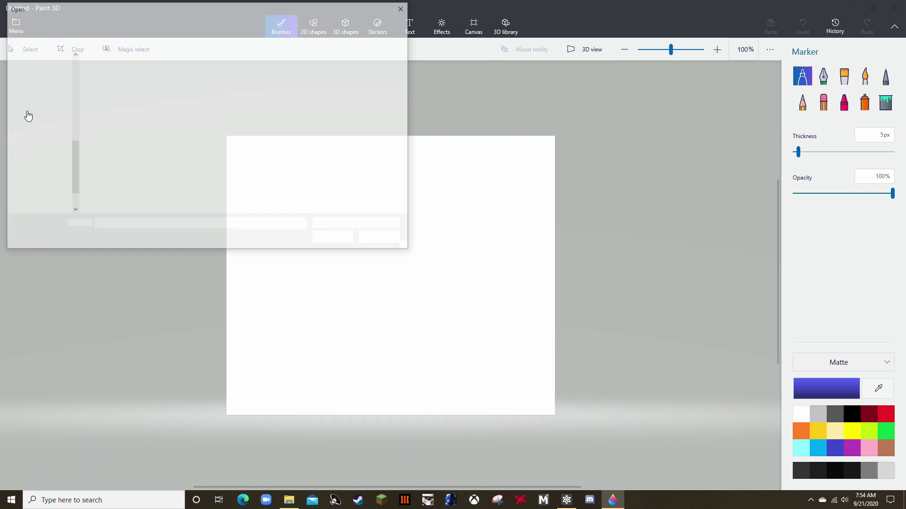
pyautogui.scroll(2, 48, 110)
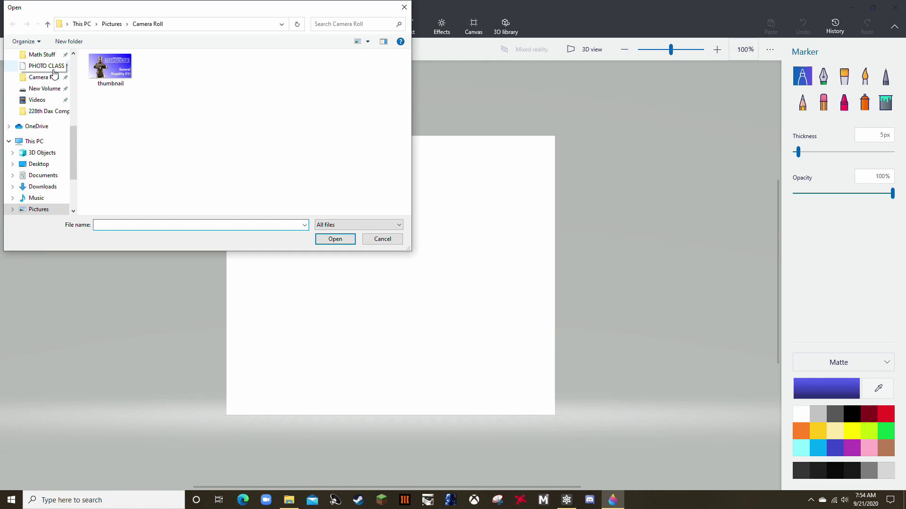
pyautogui.scroll(3, 47, 111)
pyautogui.click(43, 111)
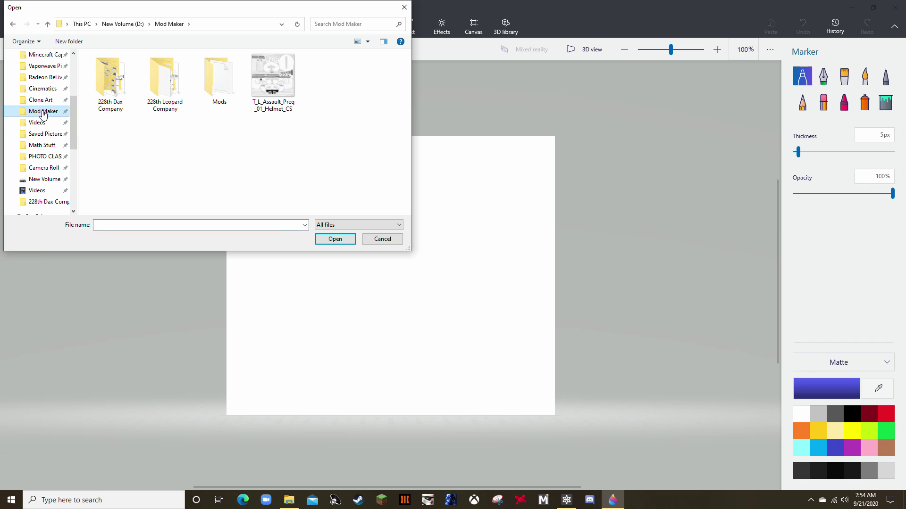
pyautogui.doubleClick(267, 84)
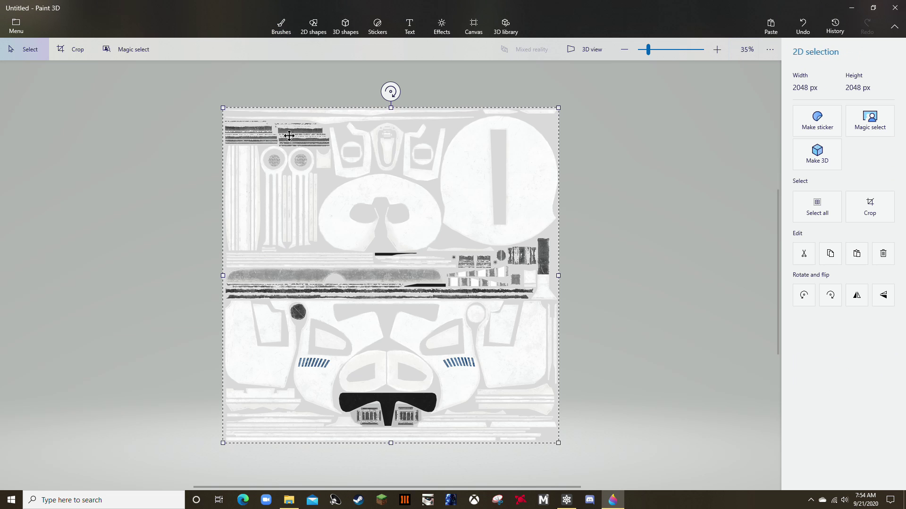
pyautogui.click(584, 285)
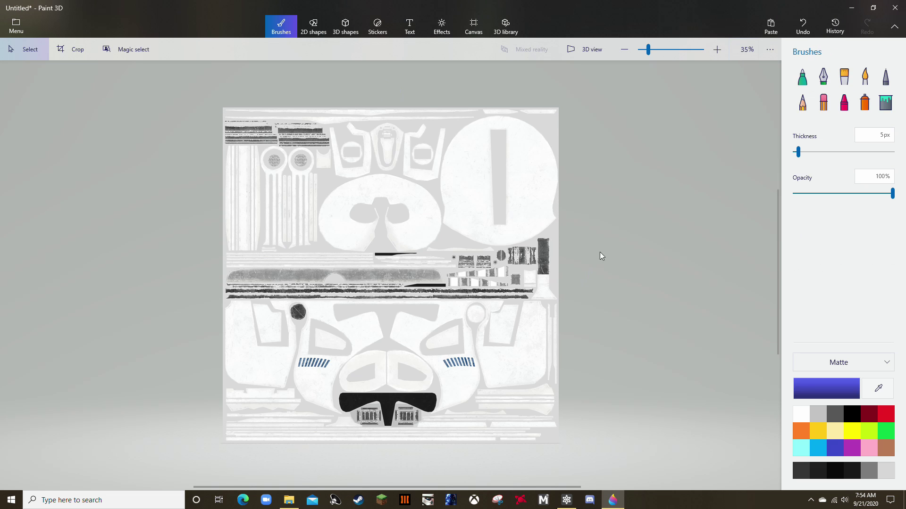
# Choose the Marker brush and set its thickness to 35 px
pyautogui.click(804, 77)
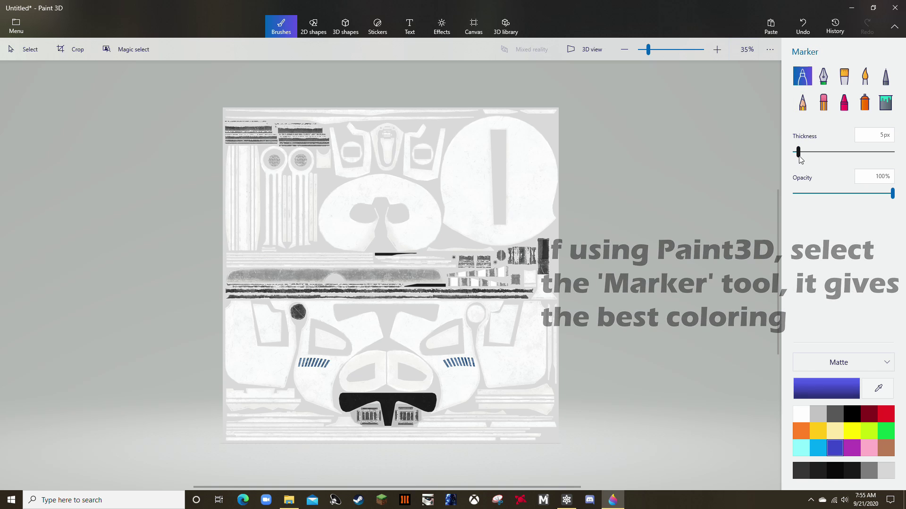
pyautogui.moveTo(798, 151)
pyautogui.mouseDown()
pyautogui.moveTo(854, 157)
pyautogui.moveTo(816, 158)
pyautogui.mouseUp()
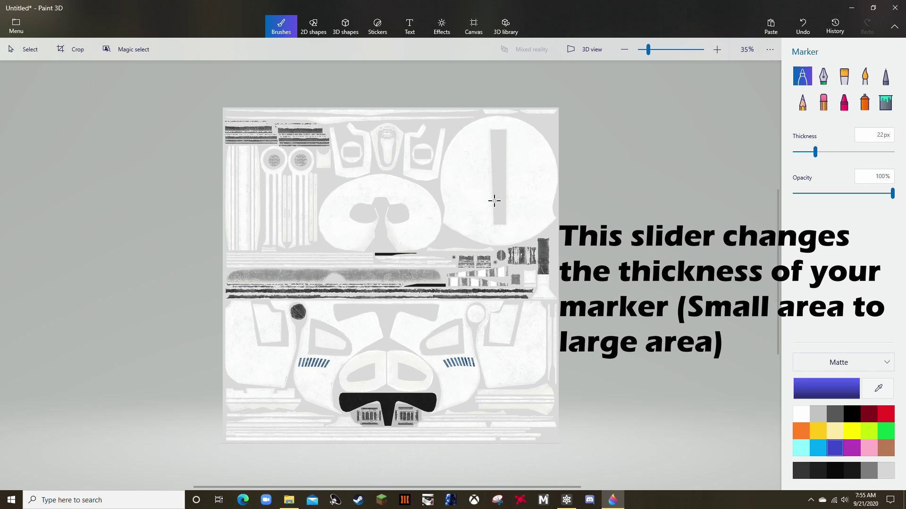
pyautogui.moveTo(815, 153); pyautogui.dragTo(892, 153)
pyautogui.click(828, 153)
pyautogui.moveTo(830, 151); pyautogui.dragTo(824, 161)
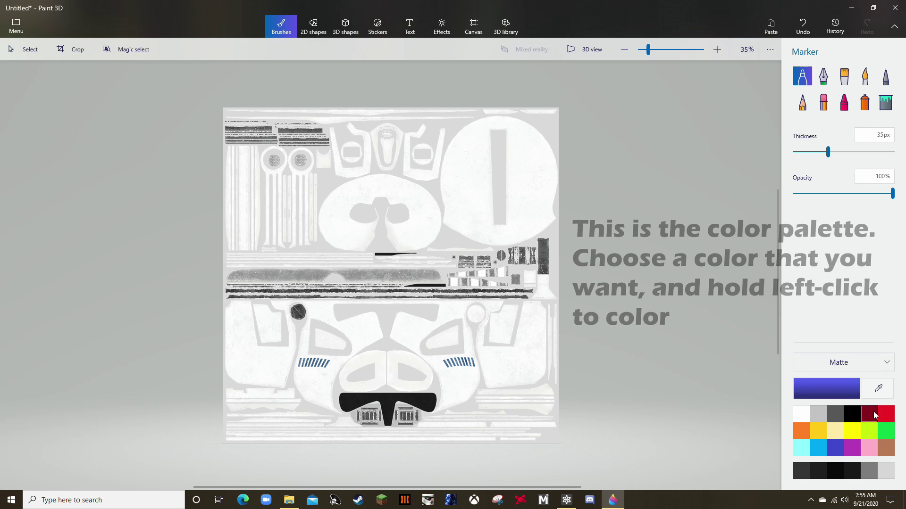
# Try a short vertical light yellow marker stroke on the large round helmet section, and undo it
pyautogui.click(835, 431)
pyautogui.moveTo(472, 190)
pyautogui.mouseDown()
pyautogui.moveTo(469, 162)
pyautogui.moveTo(473, 201)
pyautogui.mouseUp()
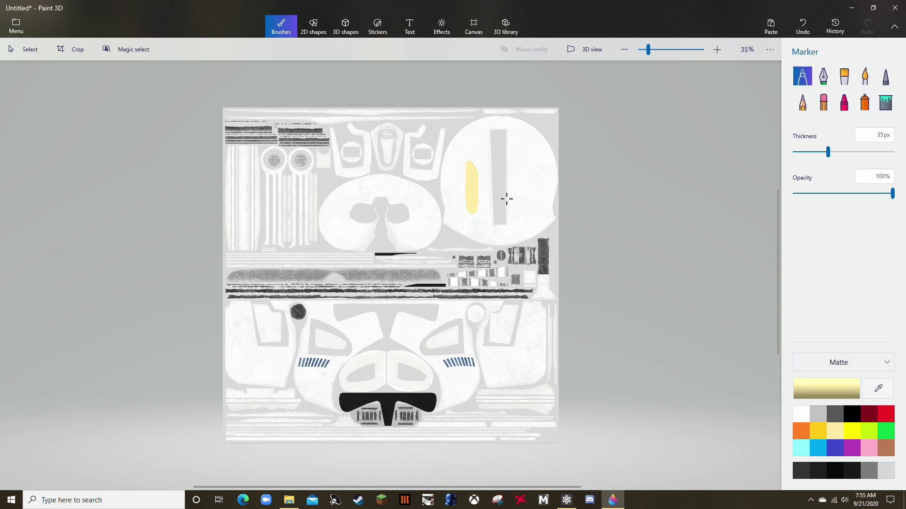
pyautogui.hotkey('ctrl', 'z')
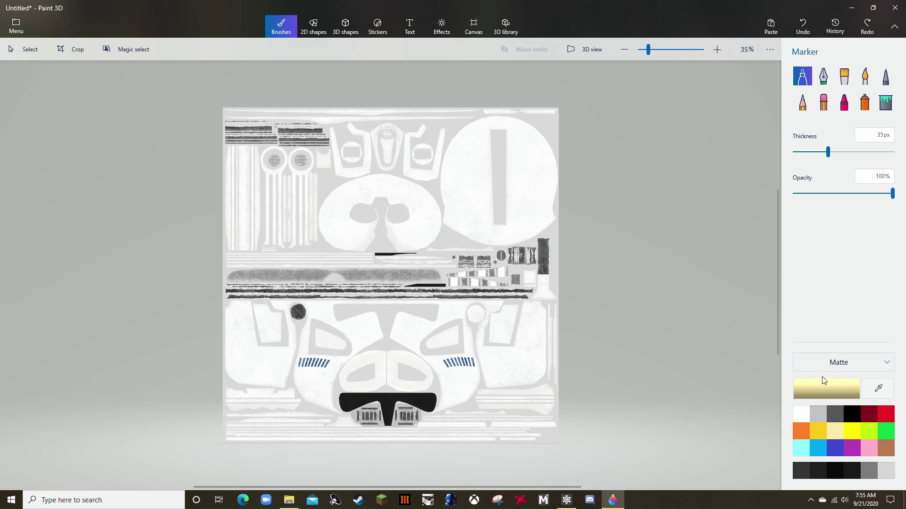
# Pick white and edit it into a custom light grey marker color, hex dbd3d2
pyautogui.click(804, 418)
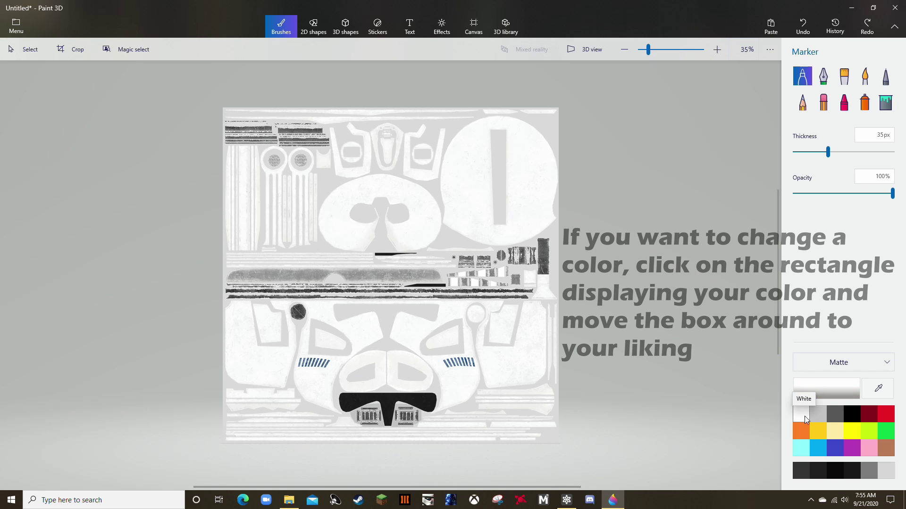
pyautogui.click(831, 388)
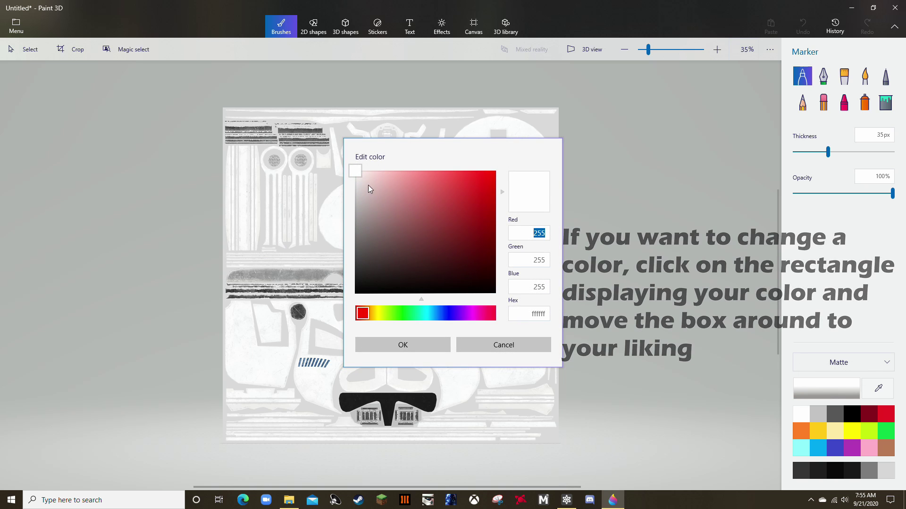
pyautogui.click(355, 173)
pyautogui.moveTo(355, 177)
pyautogui.mouseDown()
pyautogui.moveTo(375, 231)
pyautogui.moveTo(430, 219)
pyautogui.moveTo(418, 190)
pyautogui.moveTo(356, 171)
pyautogui.mouseUp()
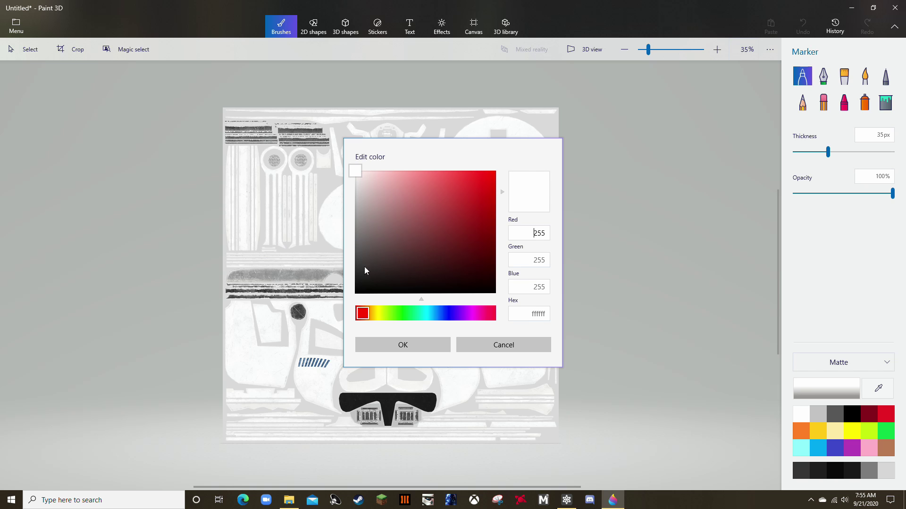
pyautogui.moveTo(363, 313)
pyautogui.mouseDown()
pyautogui.moveTo(487, 316)
pyautogui.moveTo(364, 314)
pyautogui.mouseUp()
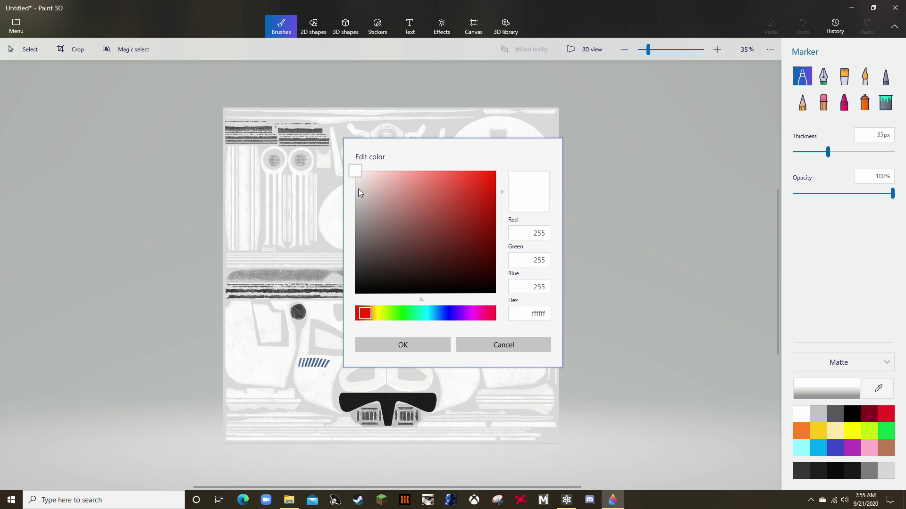
pyautogui.moveTo(356, 174); pyautogui.dragTo(363, 190)
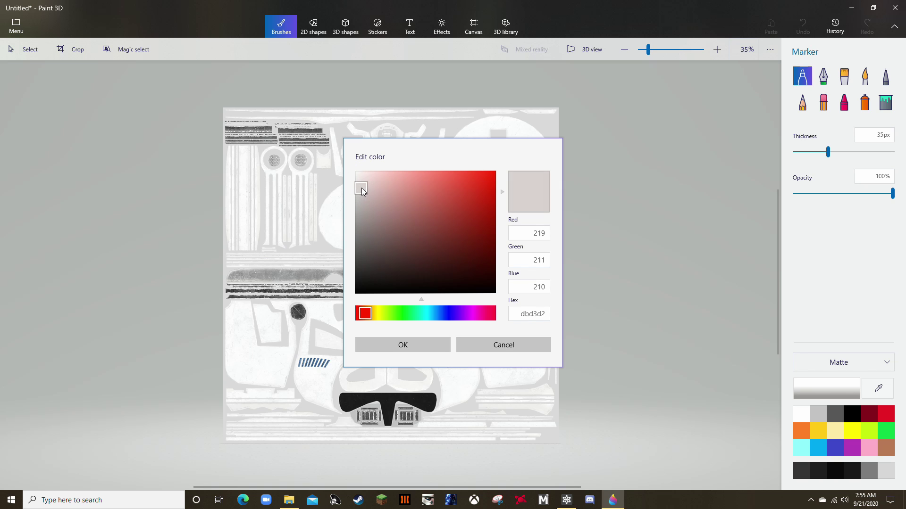
pyautogui.click(431, 347)
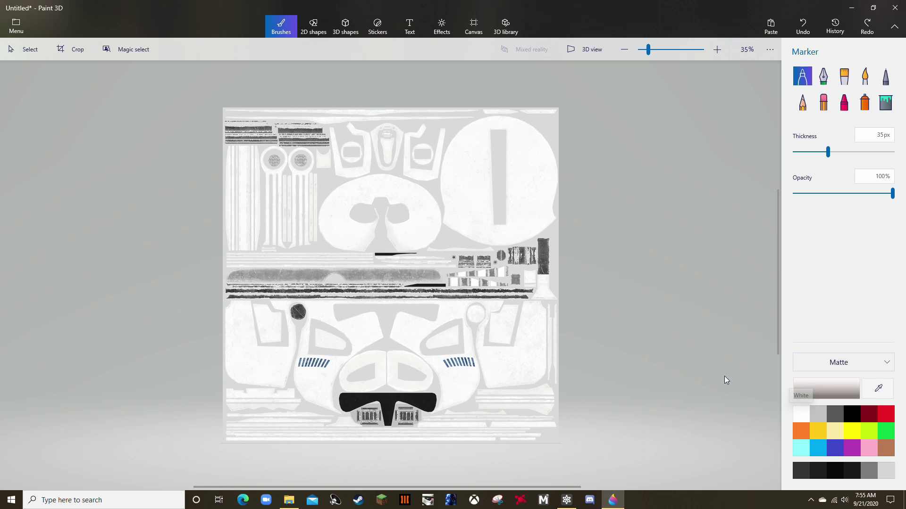
# Paint short test strokes on the large round helmet section in the custom light grey, dark grey and default white
pyautogui.moveTo(530, 192)
pyautogui.mouseDown()
pyautogui.moveTo(528, 202)
pyautogui.moveTo(532, 189)
pyautogui.mouseUp()
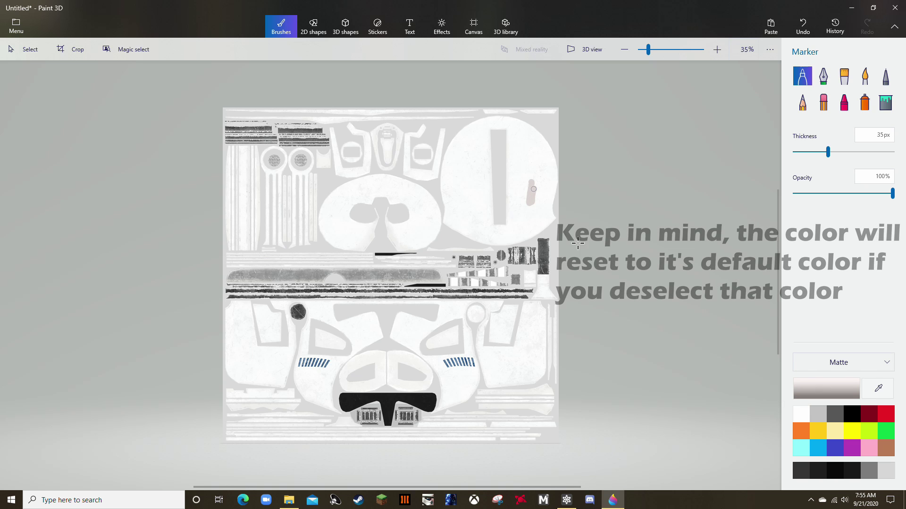
pyautogui.click(835, 414)
pyautogui.moveTo(527, 175); pyautogui.dragTo(521, 192)
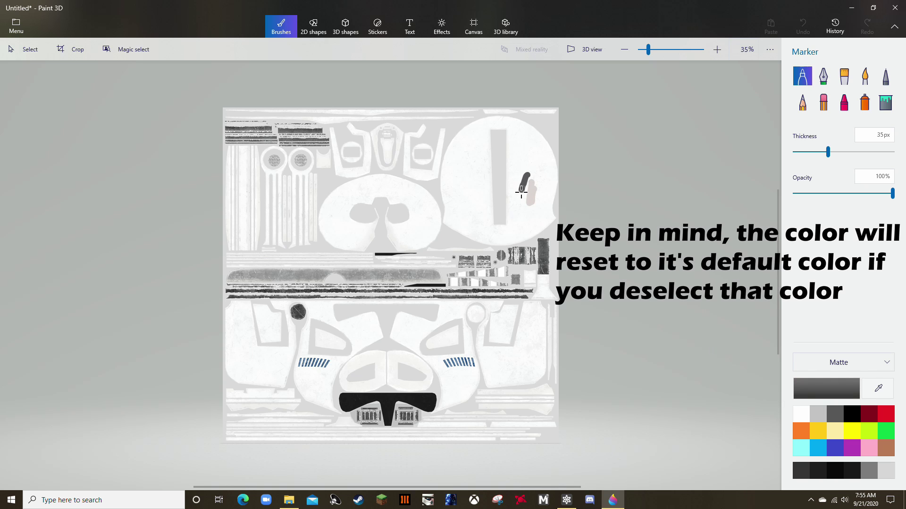
pyautogui.click(801, 415)
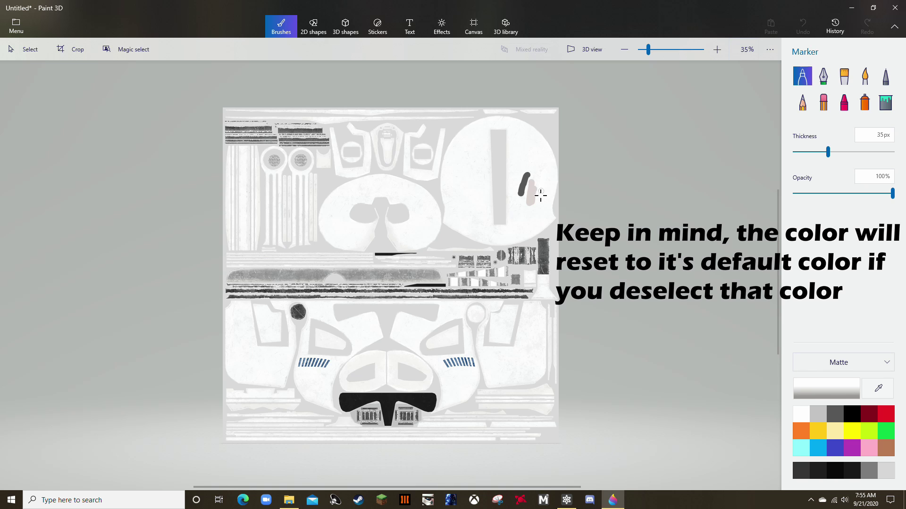
pyautogui.moveTo(543, 204); pyautogui.dragTo(543, 206)
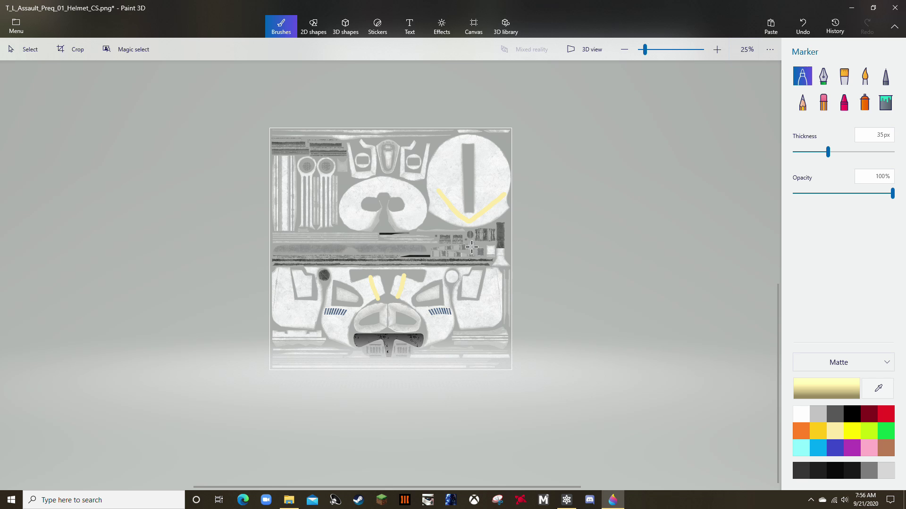
# Save the yellow-striped helmet design to T_L_Assault_Preq_01_Helmet_CS.png
pyautogui.scroll(1, 470, 247)
pyautogui.scroll(1, 471, 247)
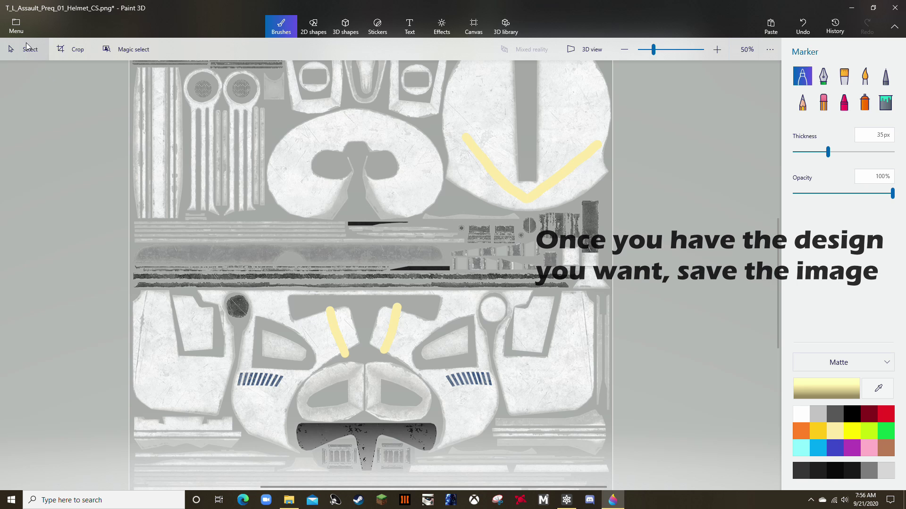
pyautogui.click(19, 28)
pyautogui.click(51, 126)
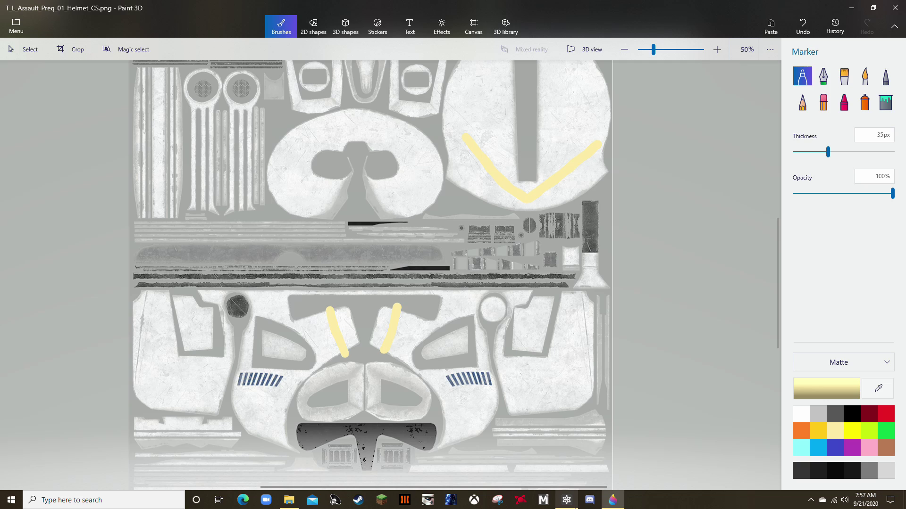
# Switch to Frosty Editor and import the edited T_L_Assault_Preq_01_Helmet_CS texture from the 228th Dax Company folder
pyautogui.click(567, 500)
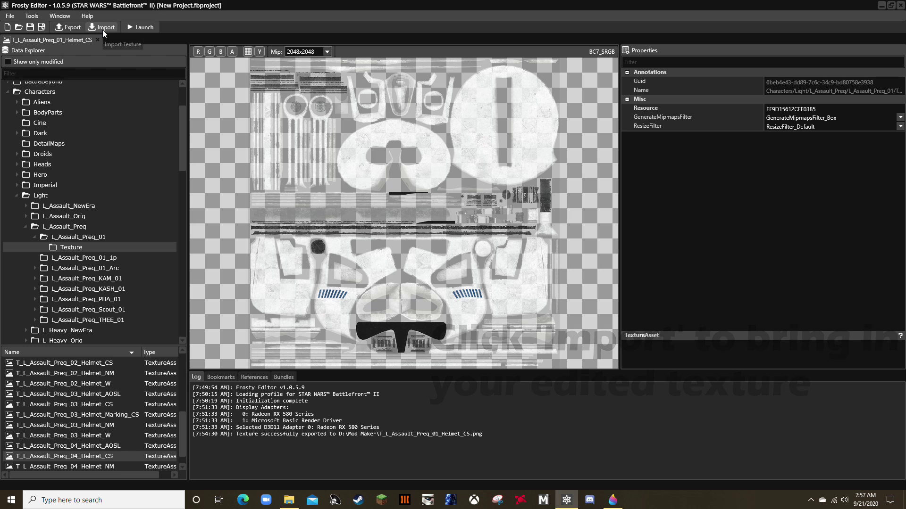
pyautogui.click(209, 58)
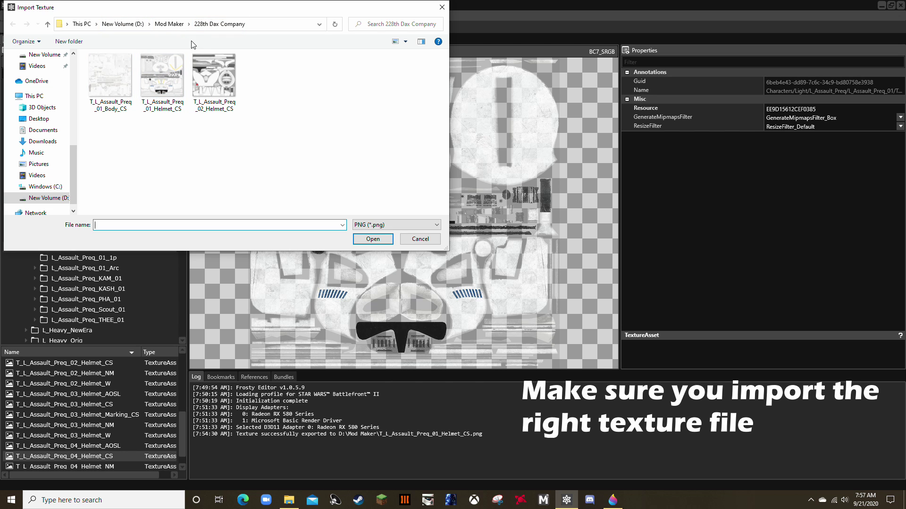
pyautogui.doubleClick(157, 92)
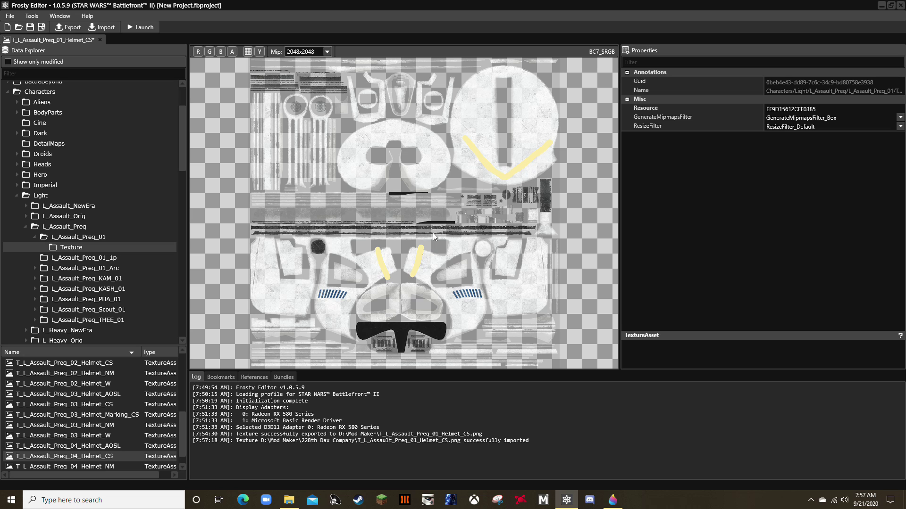
# Open l_assault_preq_01_helmet_mesh from the L_Assault_Preq_01 folder and examine the helmet design in BaseColor view mode
pyautogui.click(102, 239)
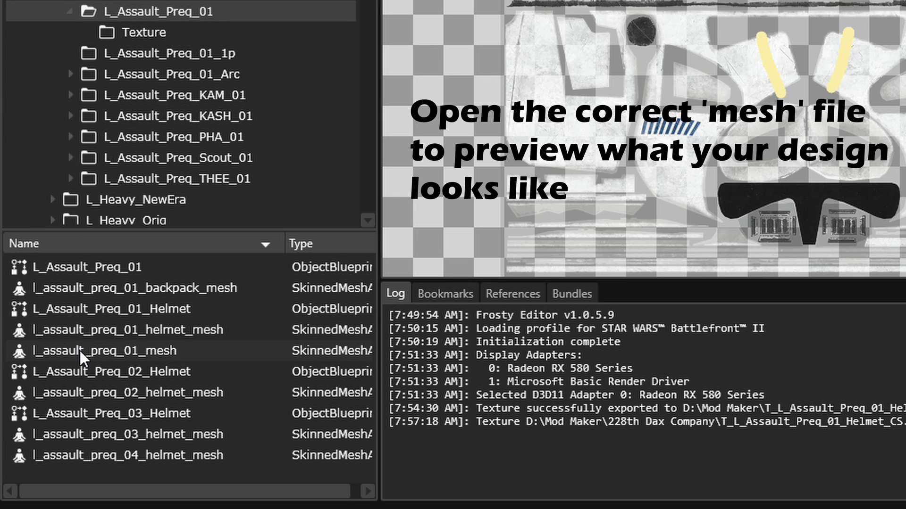
pyautogui.doubleClick(86, 333)
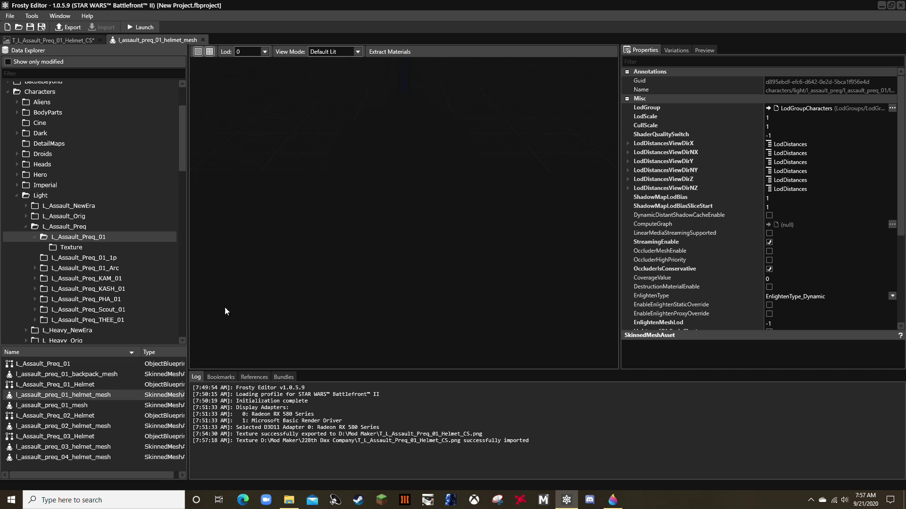
pyautogui.click(357, 52)
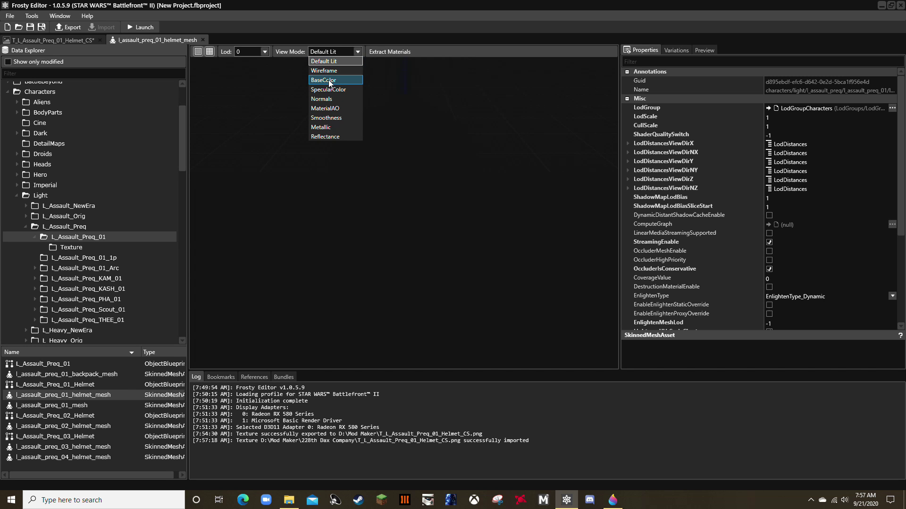
pyautogui.click(334, 97)
pyautogui.moveTo(404, 222)
pyautogui.mouseDown(button='right')
pyautogui.moveTo(404, 188)
pyautogui.moveTo(404, 222)
pyautogui.mouseUp(button='right')
pyautogui.scroll(-5, 404, 240)
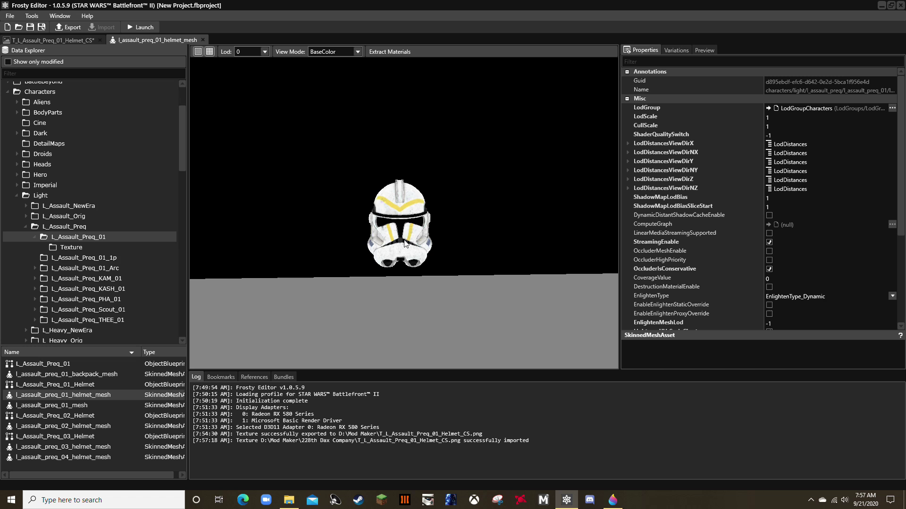
pyautogui.scroll(8, 402, 232)
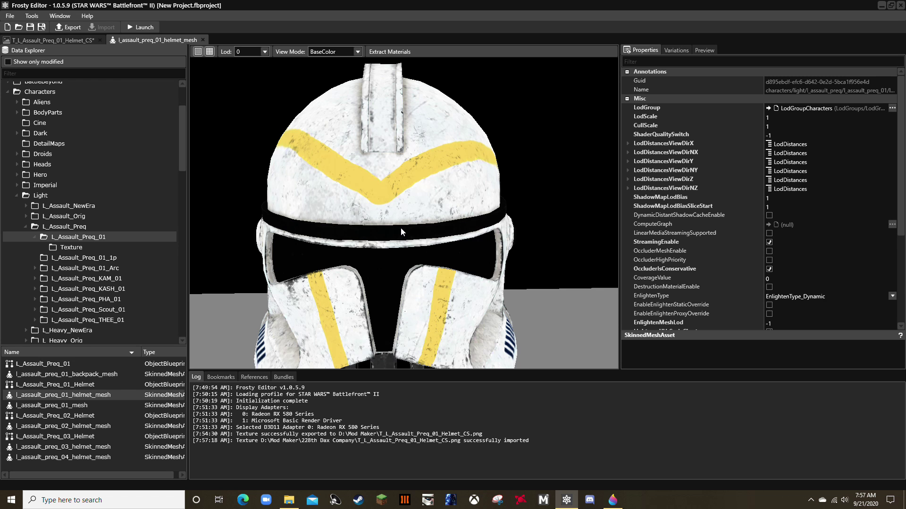
pyautogui.scroll(-8, 400, 227)
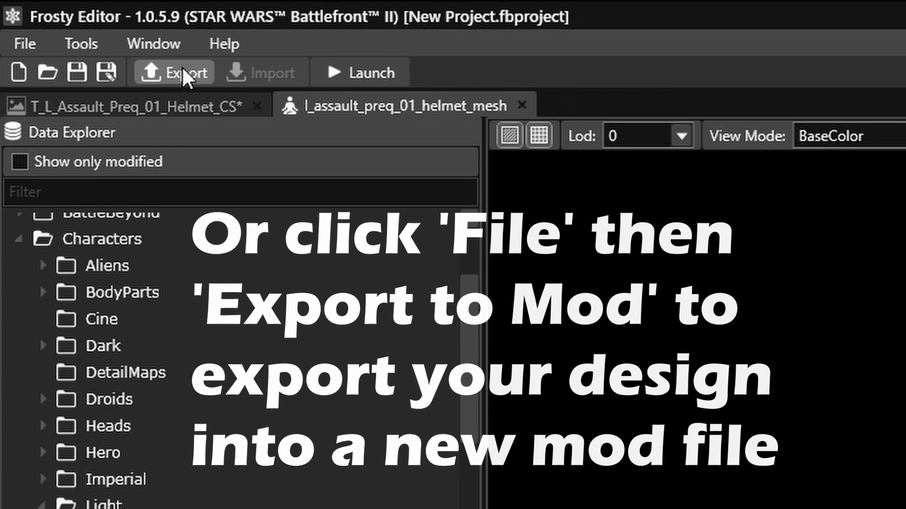
# Start a mod export titled Test, author Capital Cinematics, category Skin, version 1.0, with the description "Tutorial for modding"
pyautogui.click(5, 38)
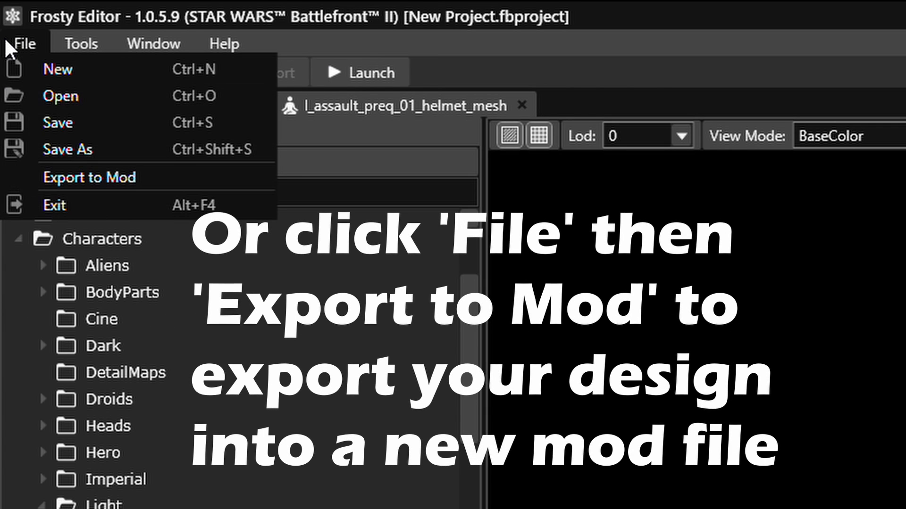
pyautogui.click(126, 175)
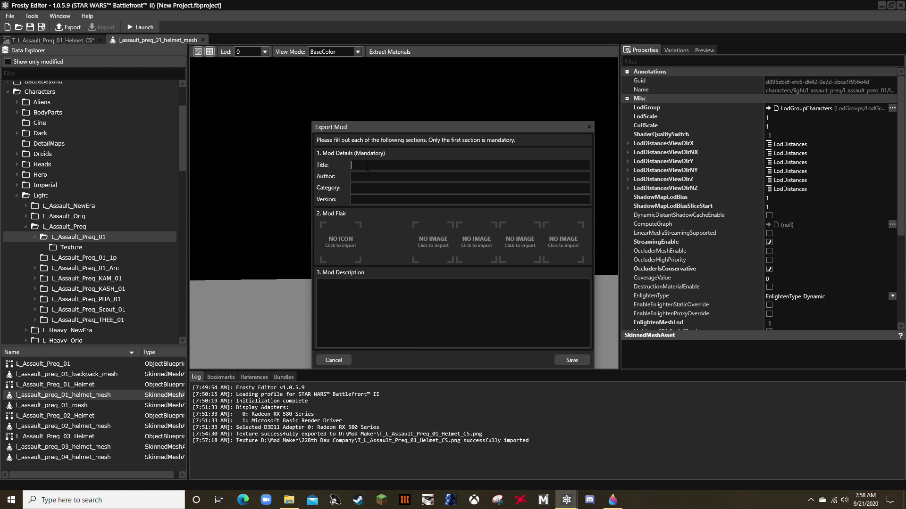
pyautogui.write('Test')
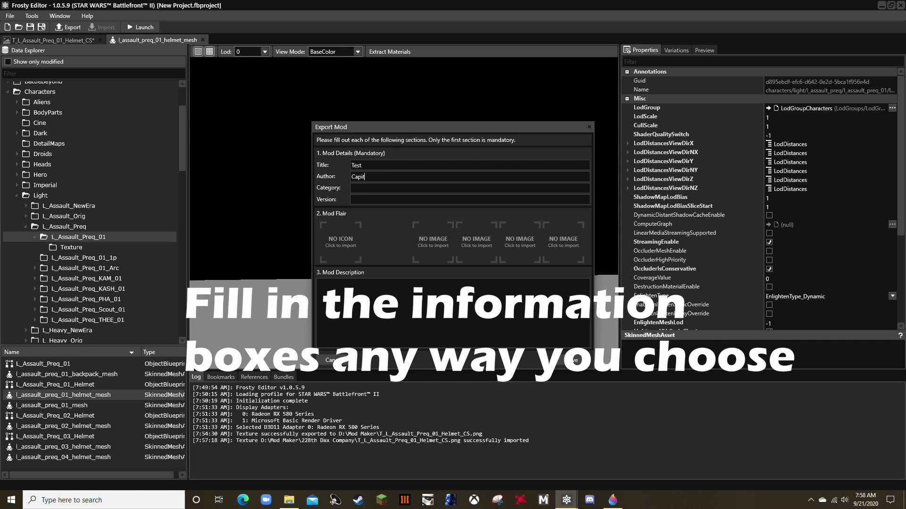
pyautogui.write('Capital Cinematics')
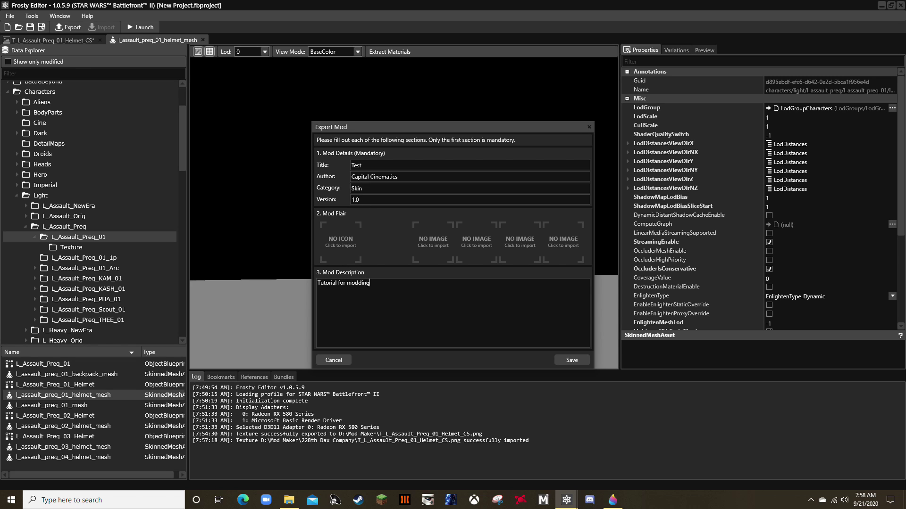
# Save the exported mod as a Frosty Mod file named Tutorial in the Mod Maker\Mods folder
pyautogui.click(568, 358)
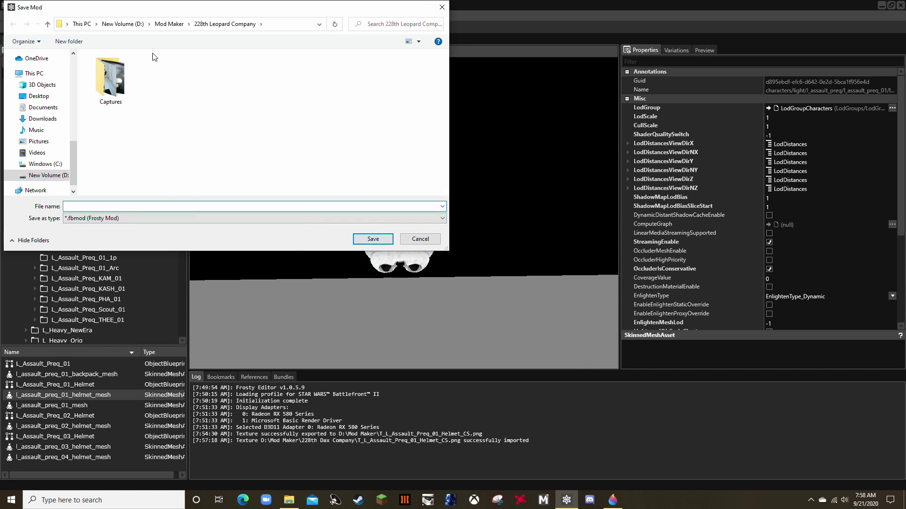
pyautogui.click(157, 24)
pyautogui.doubleClick(207, 83)
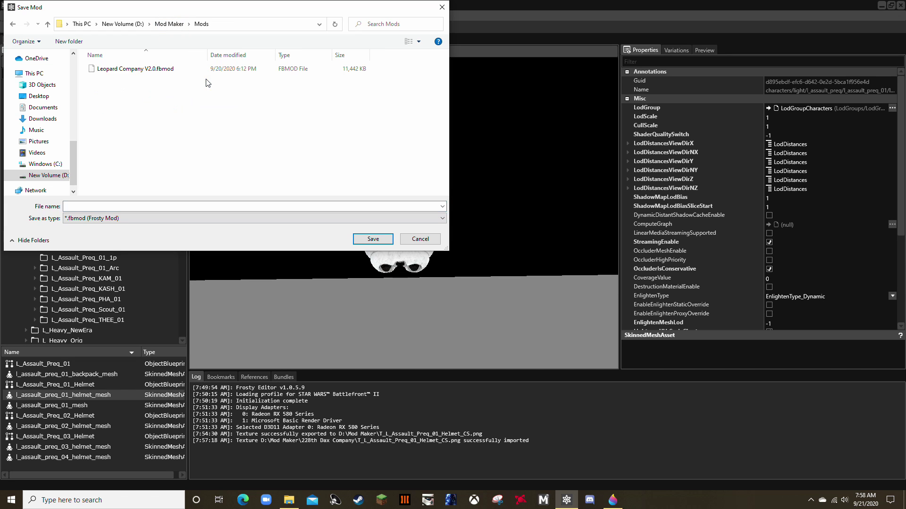
pyautogui.click(369, 239)
pyautogui.click(369, 240)
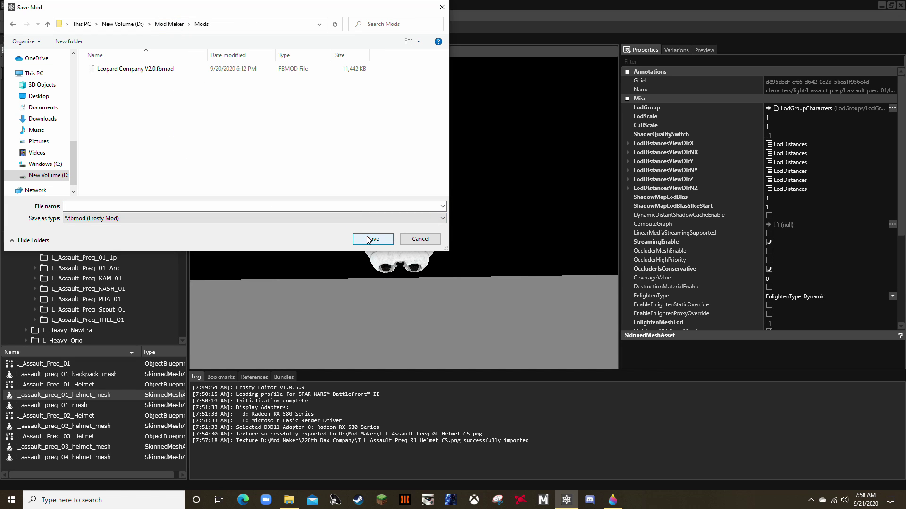
pyautogui.click(132, 205)
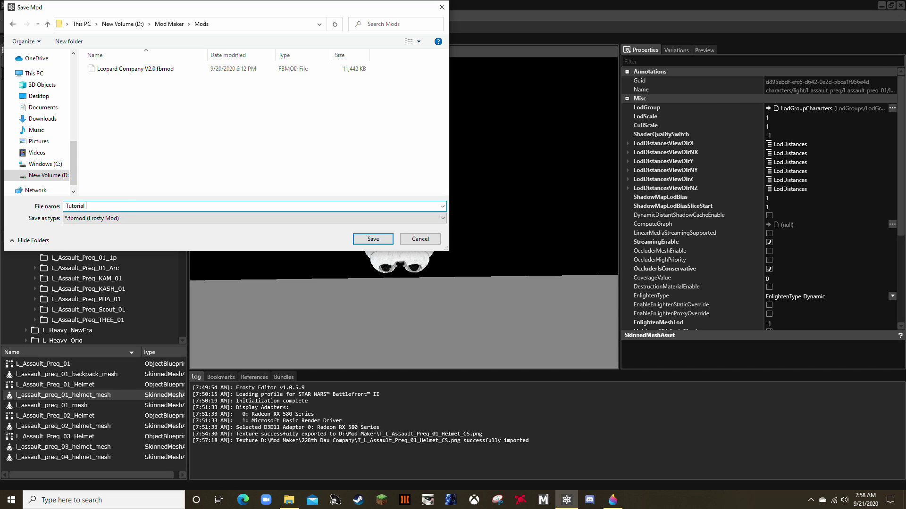
pyautogui.press('Return')
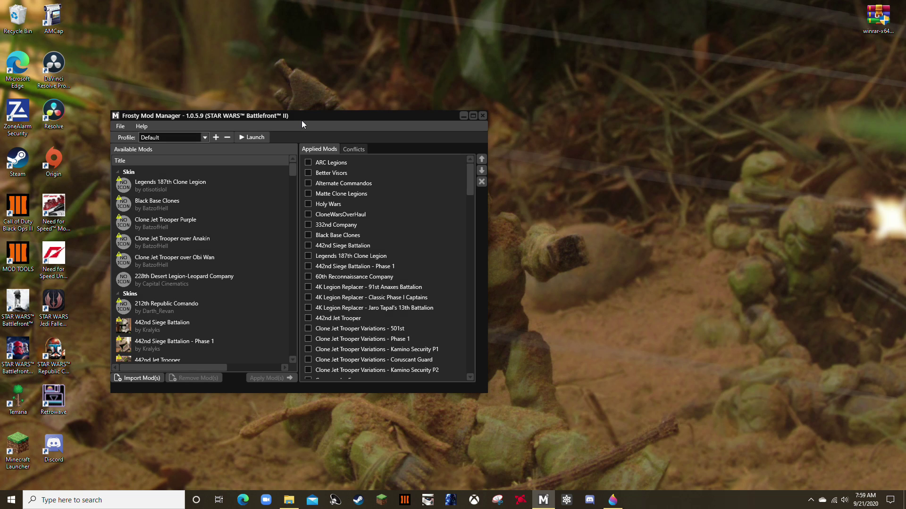
# In Frosty Mod Manager, turn off the applied 228th Desert Legion-Leopard Company mod
pyautogui.moveTo(303, 121); pyautogui.dragTo(445, 54)
pyautogui.scroll(-8, 508, 149)
pyautogui.scroll(-20, 508, 149)
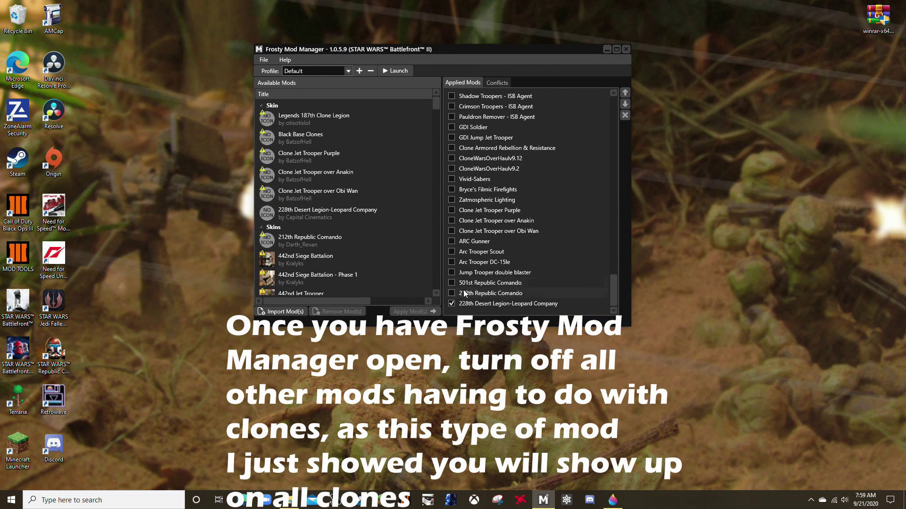
# Locate Tutorial.fbmod in the Mod Maker\Mods folder in File Explorer and add it to Frosty Mod Manager's available mods
pyautogui.click(288, 500)
pyautogui.moveTo(485, 58); pyautogui.dragTo(170, 59)
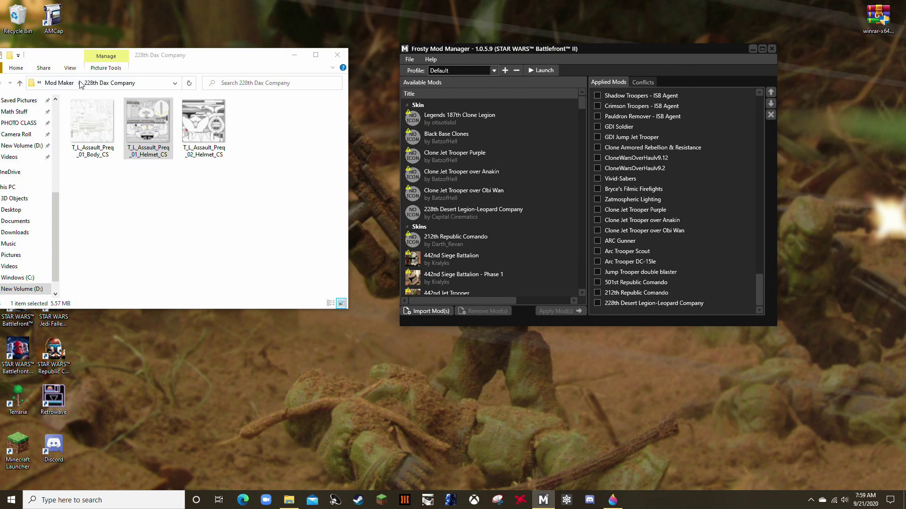
pyautogui.click(62, 83)
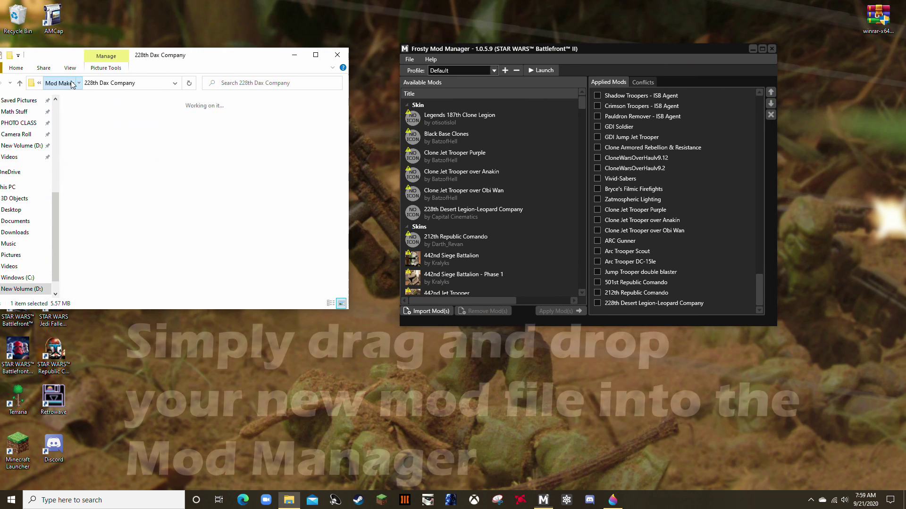
pyautogui.doubleClick(205, 123)
pyautogui.click(114, 126)
pyautogui.moveTo(114, 129); pyautogui.dragTo(236, 161)
pyautogui.moveTo(524, 261); pyautogui.dragTo(524, 261)
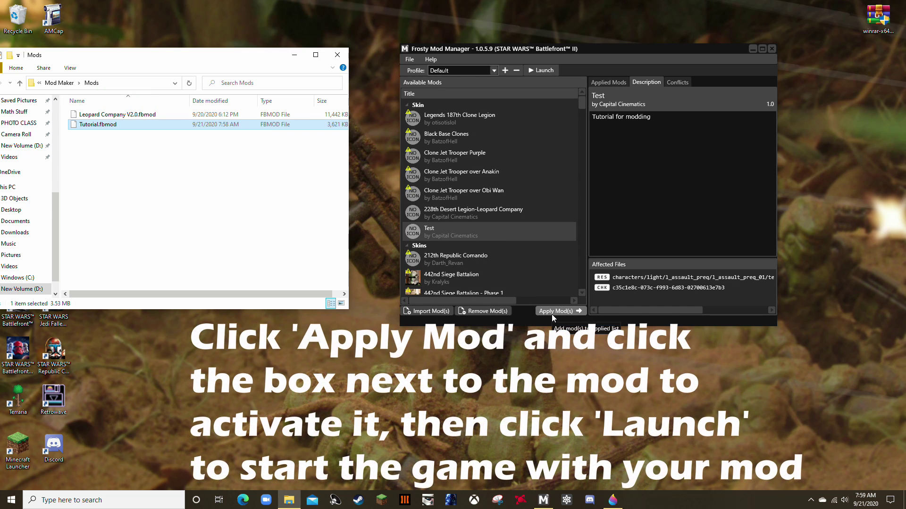
# Apply the Test mod and launch STAR WARS Battlefront II with it
pyautogui.click(552, 313)
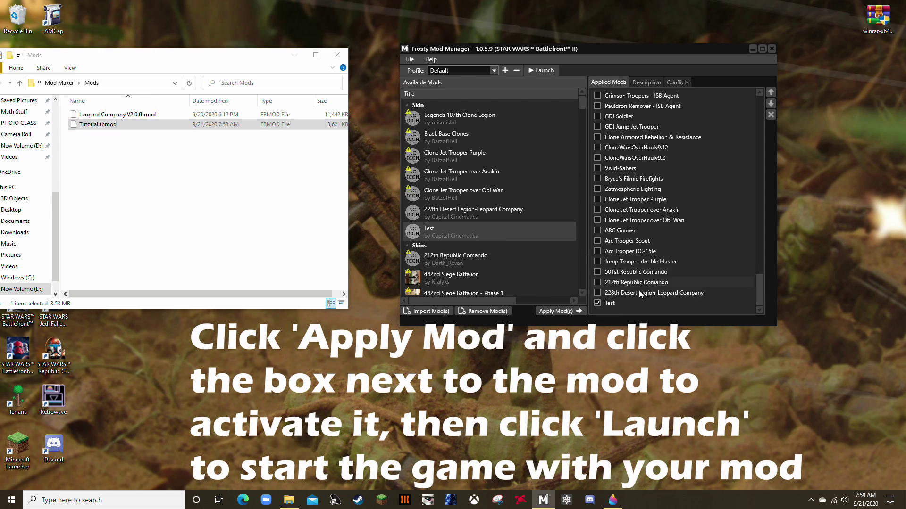
pyautogui.click(543, 72)
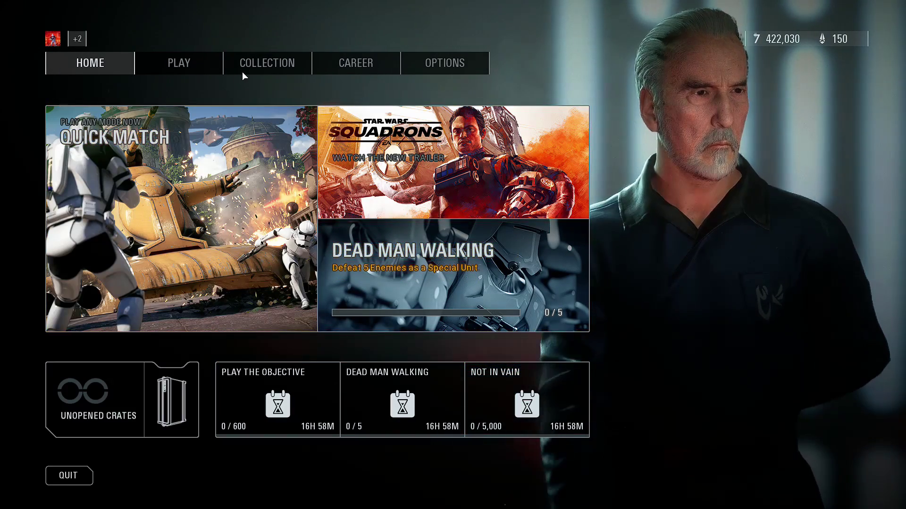
# Examine the modded helmet in the game's Collection on the Assault, Heavy, Officer and Specialist clones
pyautogui.click(242, 66)
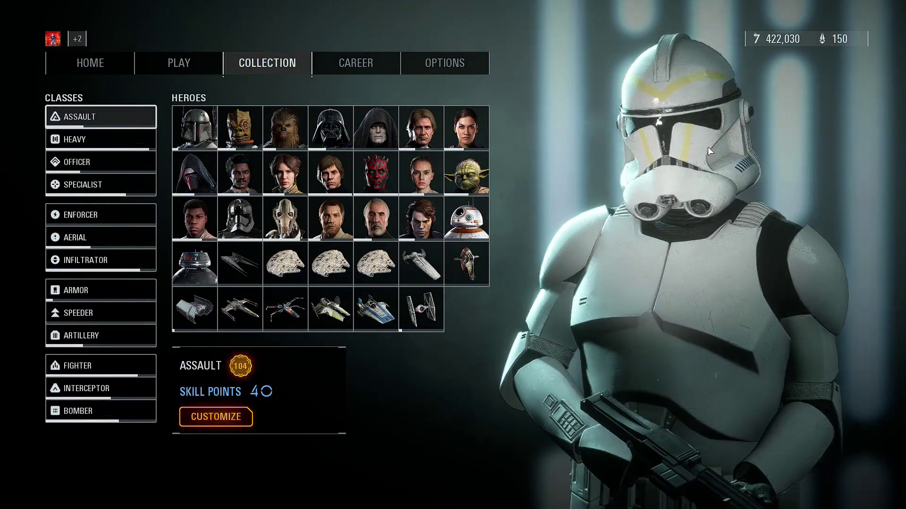
pyautogui.click(123, 135)
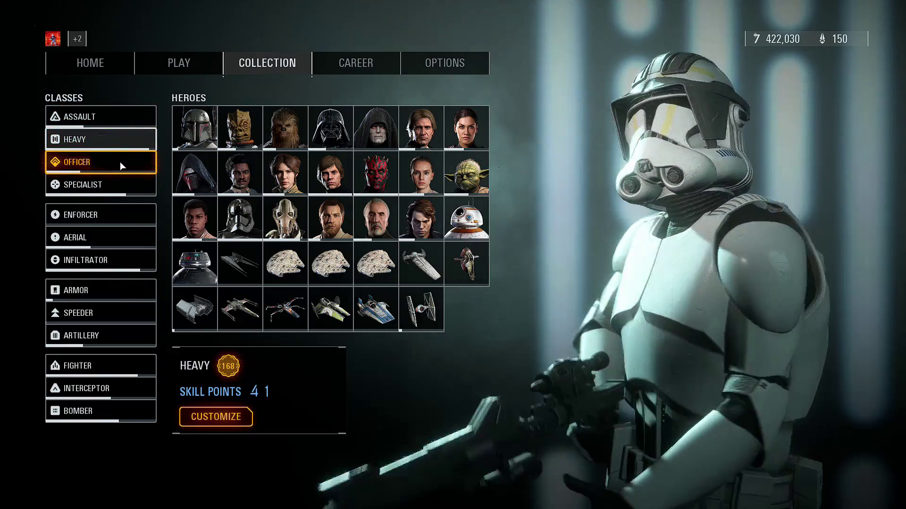
pyautogui.click(120, 163)
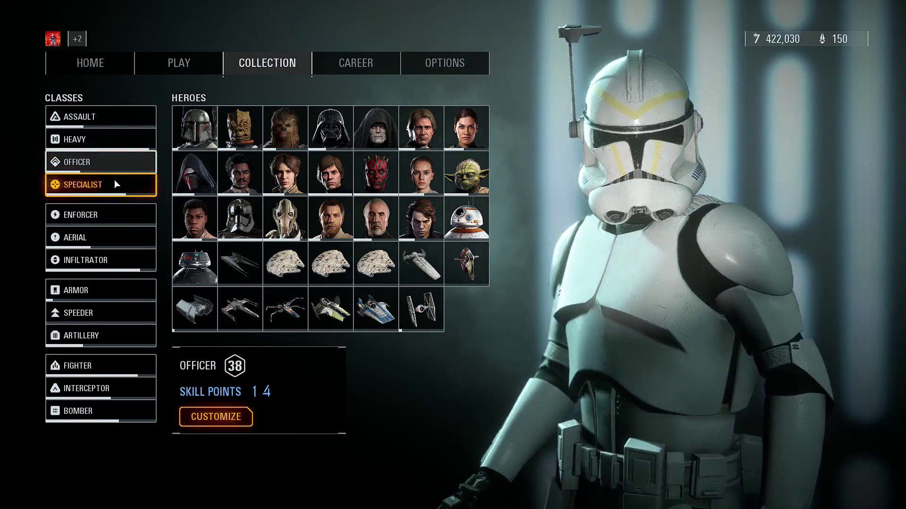
pyautogui.click(115, 181)
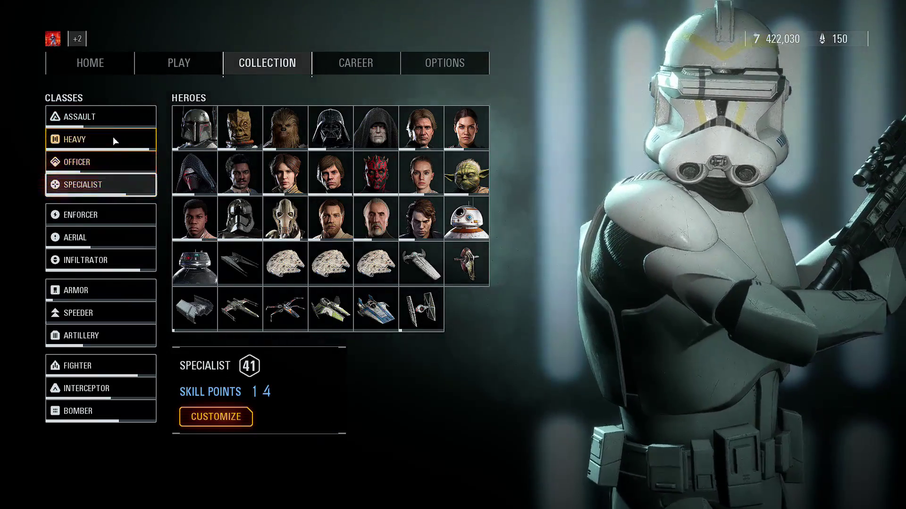
# Open the Assault class's Galactic Republic appearances and preview the 181st Armor Division
pyautogui.click(110, 115)
pyautogui.click(218, 417)
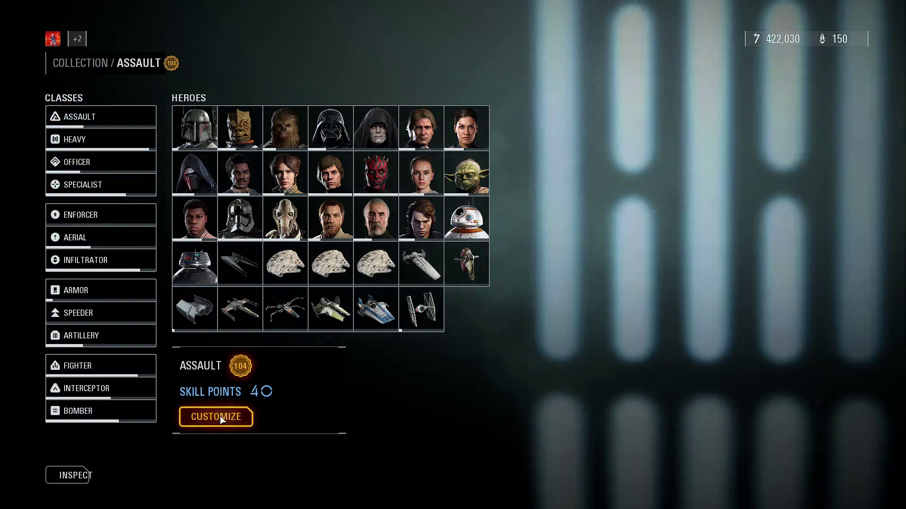
pyautogui.click(147, 343)
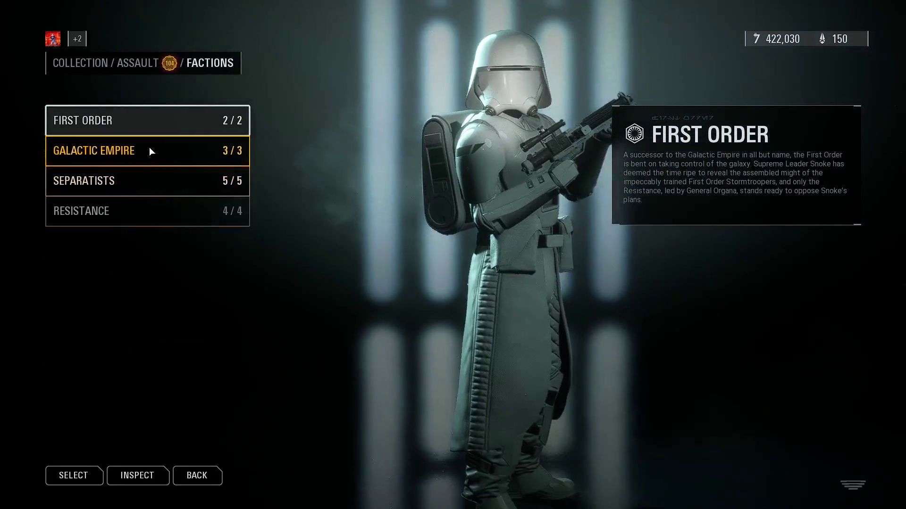
pyautogui.click(175, 281)
pyautogui.click(171, 152)
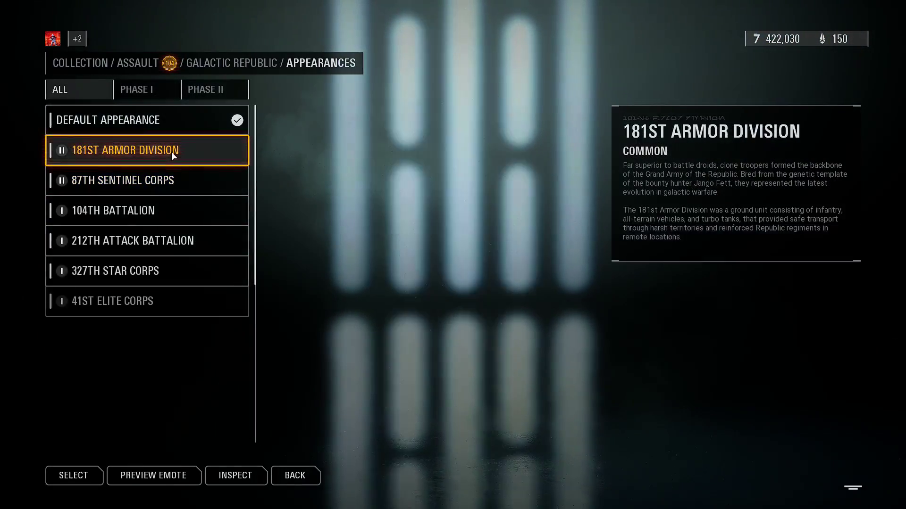
# Preview the 87th Sentinel Corps, 104th Battalion, 212th Attack Battalion, 327th Star Corps, 41st Elite Corps and 41st Ranger Platoon appearances
pyautogui.click(163, 180)
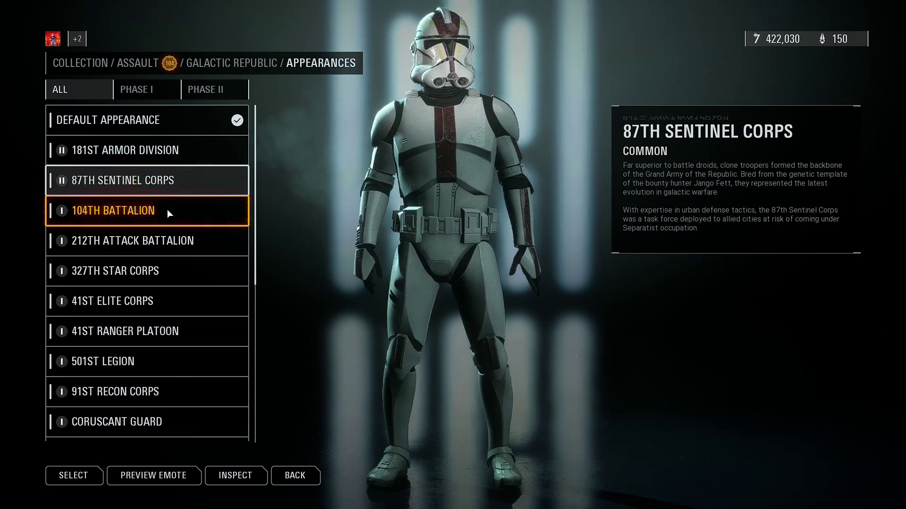
pyautogui.click(167, 209)
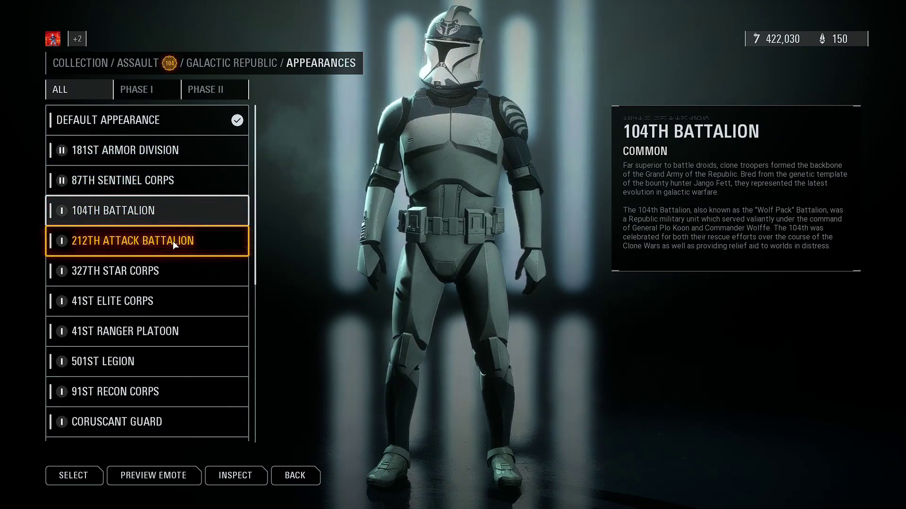
pyautogui.click(173, 241)
pyautogui.click(175, 269)
pyautogui.click(180, 299)
pyautogui.click(180, 325)
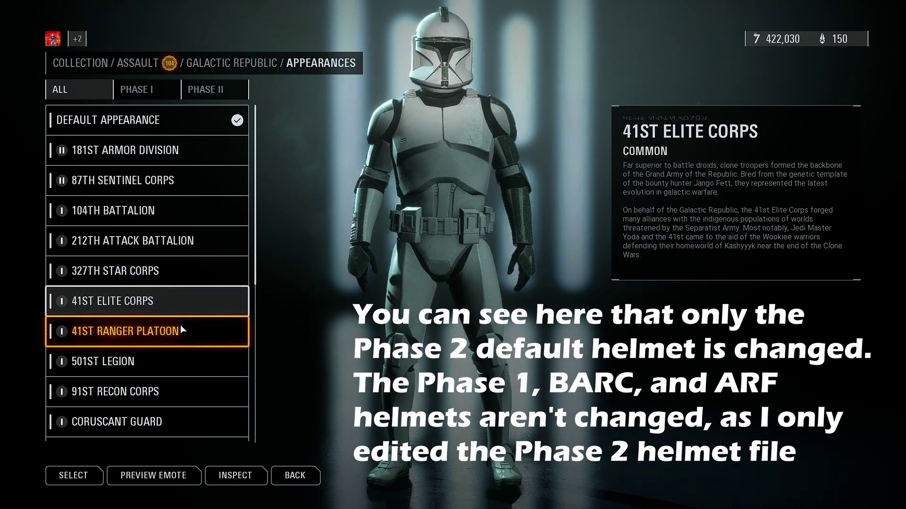
pyautogui.scroll(-1, 195, 312)
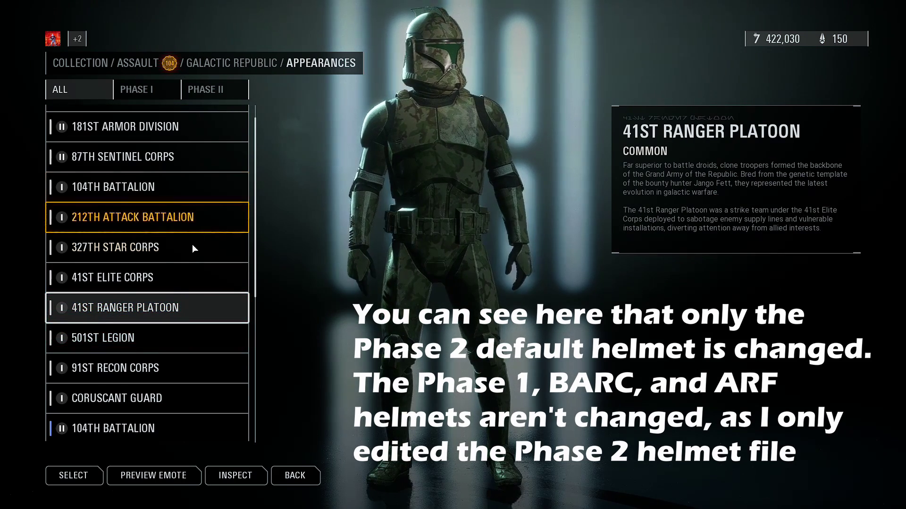
# Preview the Phase I 41st Elite Corps and the Phase II 104th Battalion, 212th Attack Battalion, 327th Star Corps, 41st Elite Corps and 501st Legion appearances
pyautogui.click(196, 272)
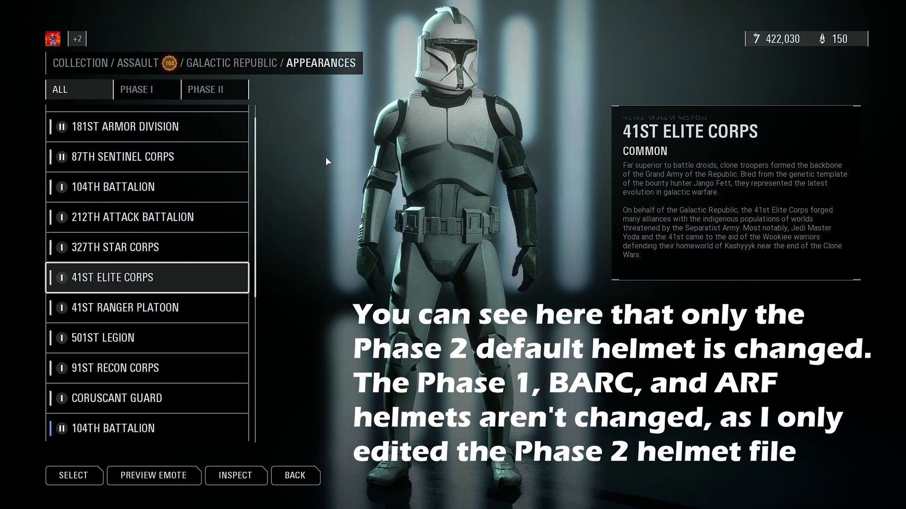
pyautogui.scroll(-3, 131, 312)
pyautogui.click(123, 344)
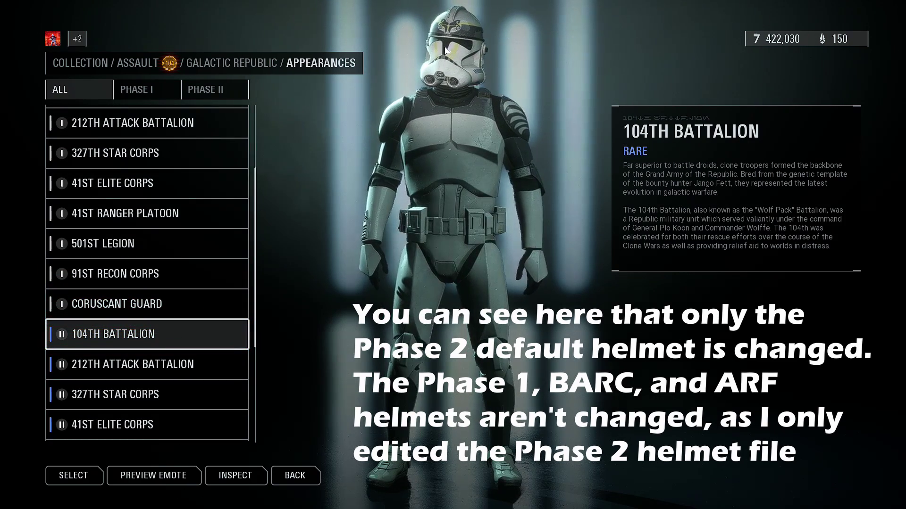
pyautogui.click(186, 365)
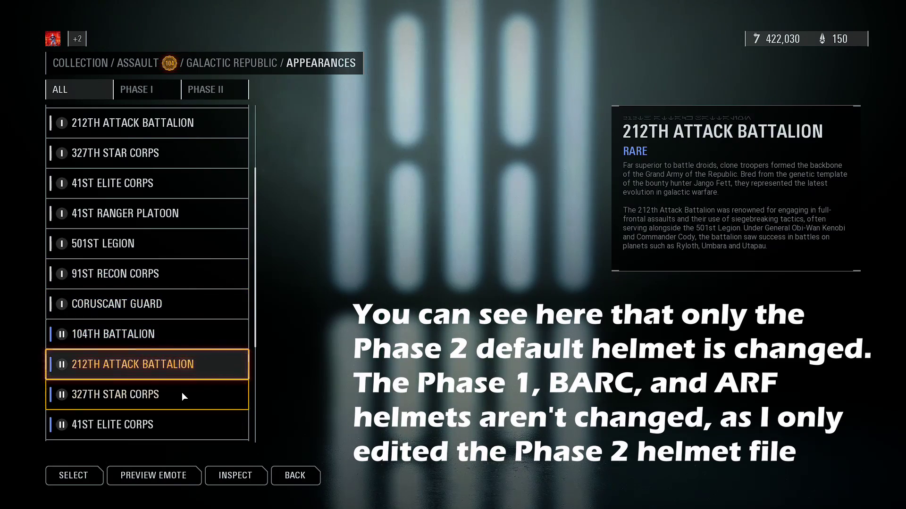
pyautogui.click(182, 397)
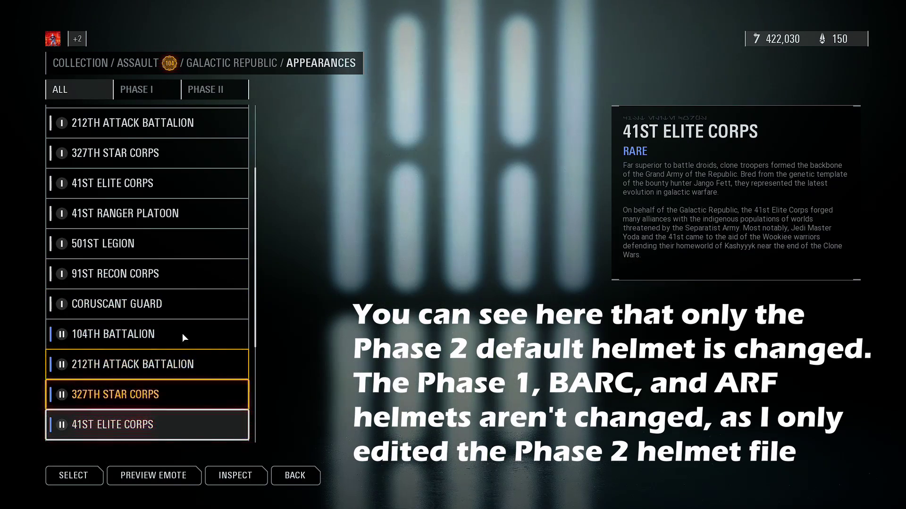
pyautogui.scroll(-3, 182, 343)
pyautogui.click(172, 320)
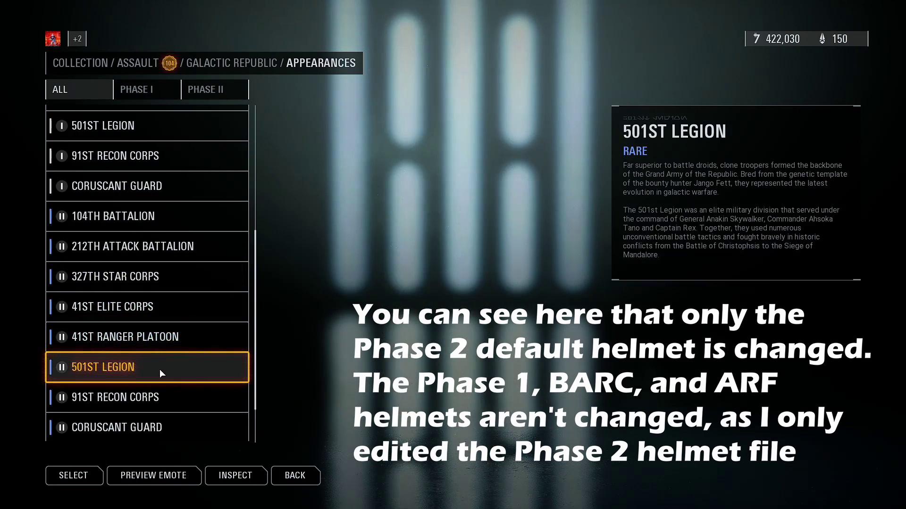
# Preview the Phase II 91st Recon Corps, Coruscant Guard and 41st Scout Battalion appearances and the Phase I 212th Recon Division
pyautogui.click(157, 389)
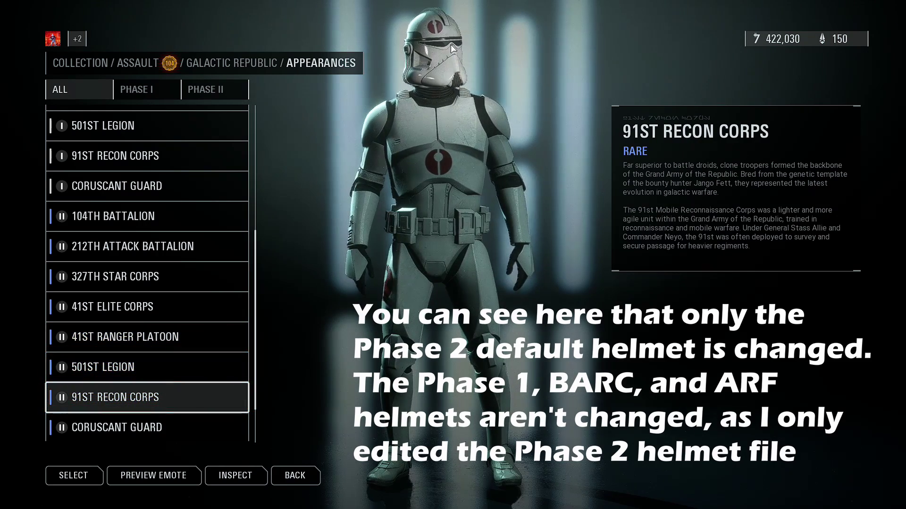
pyautogui.scroll(-1, 117, 361)
pyautogui.scroll(-2, 117, 362)
pyautogui.click(115, 361)
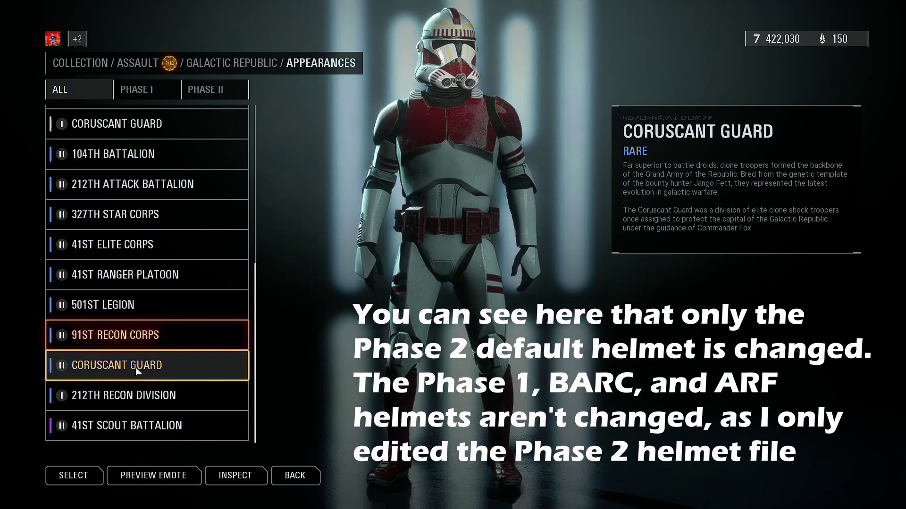
pyautogui.click(130, 399)
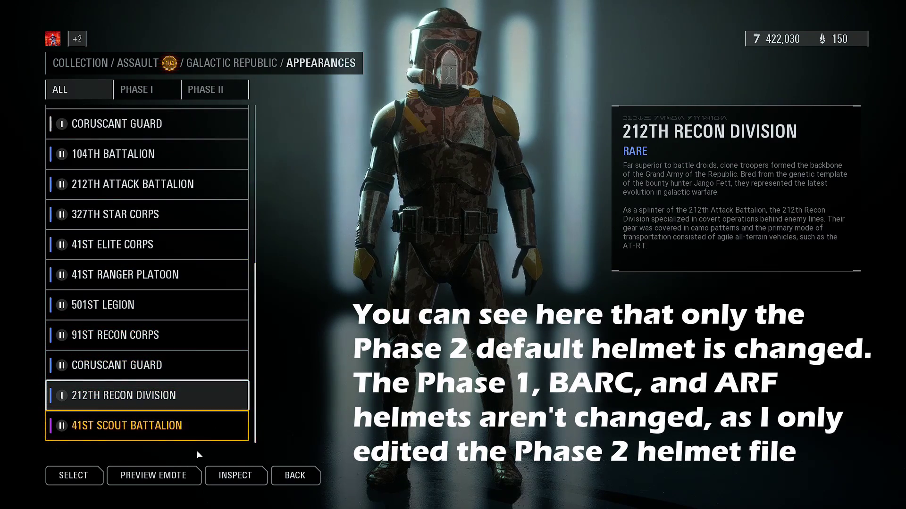
pyautogui.click(193, 434)
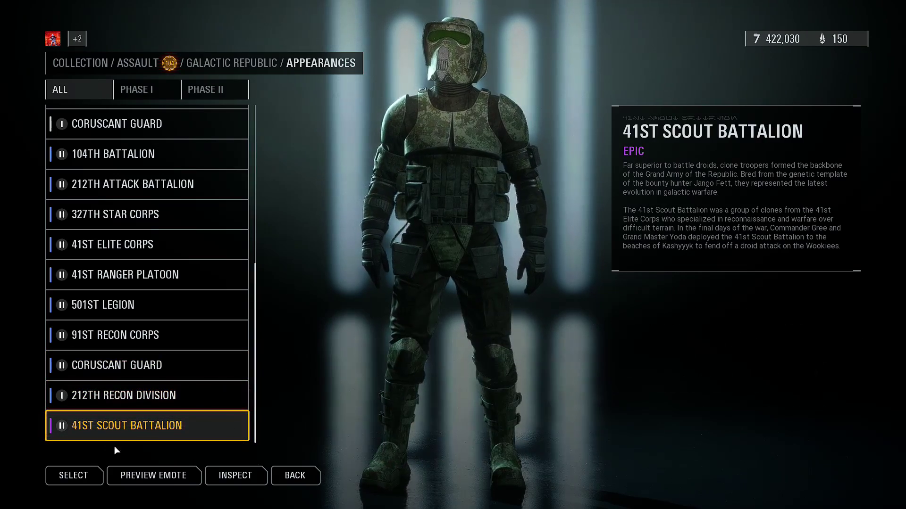
# Leave the Galactic Republic appearances and exit the Assault class page back to the Collection
pyautogui.click(295, 476)
pyautogui.click(207, 477)
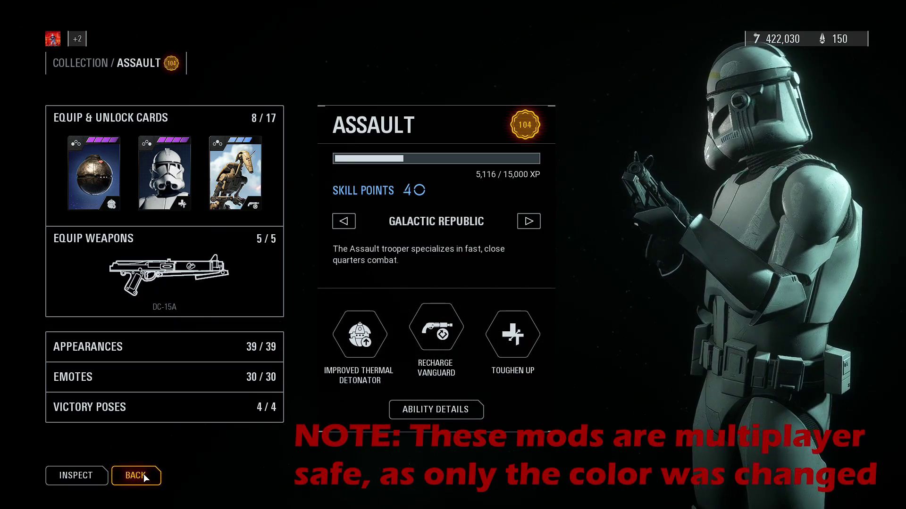
pyautogui.click(136, 476)
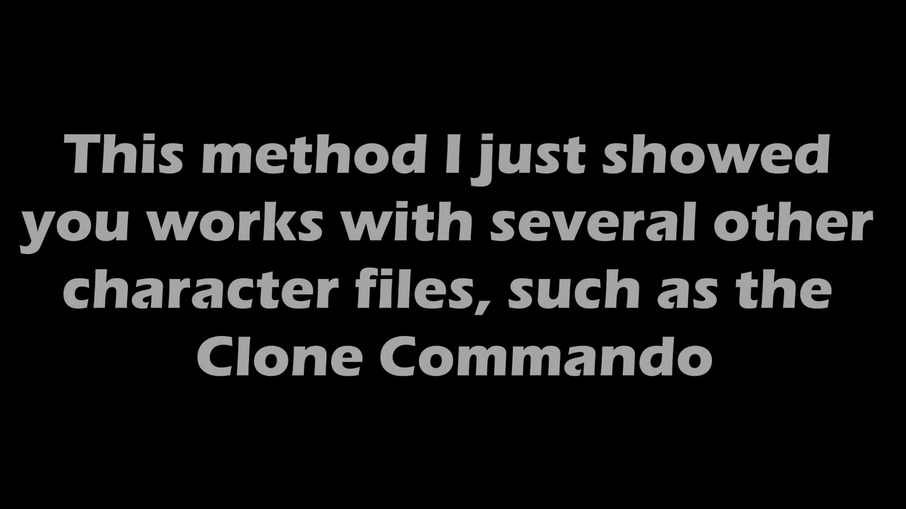